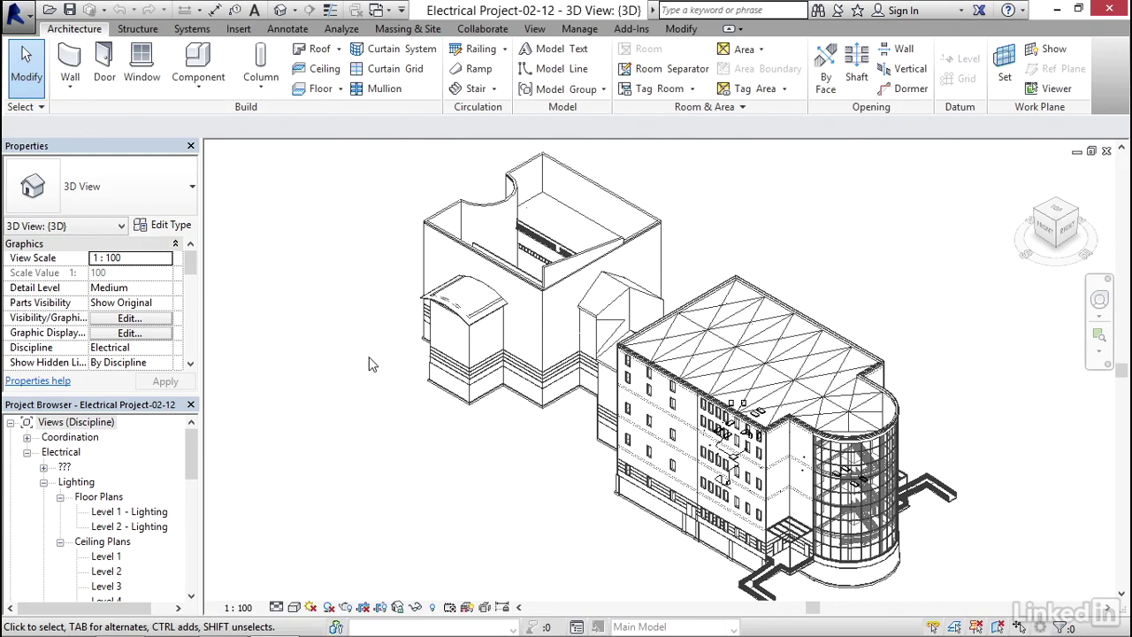
Open the Level 1 floor plan of the electrical Power views
middle_click_drag(394, 371, 368, 377)
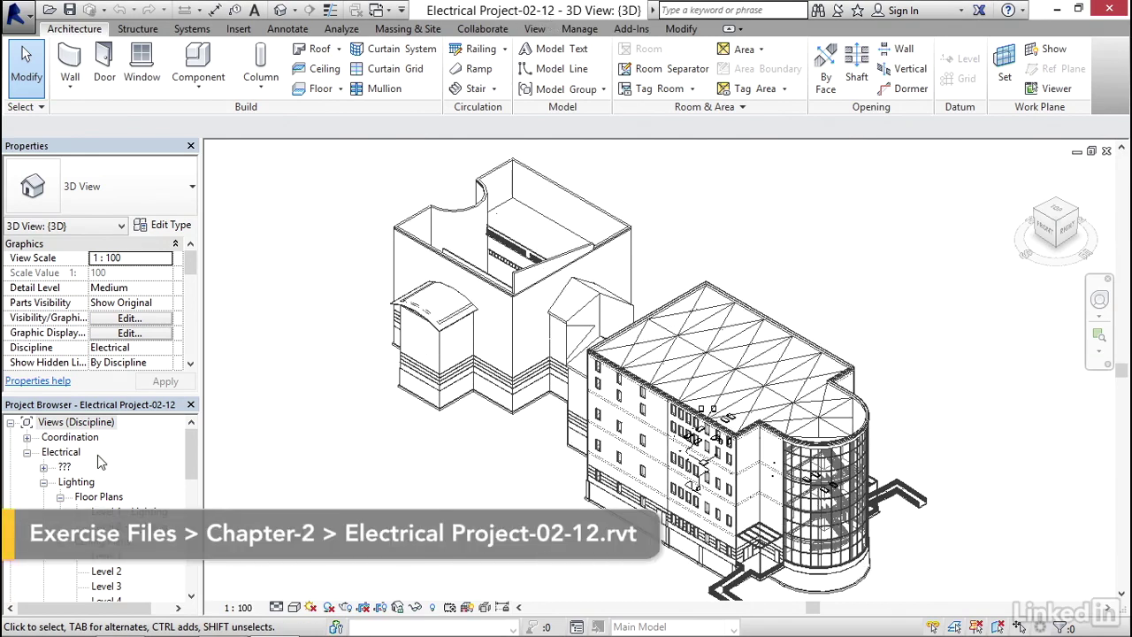
scroll(188, 471, "down", 5)
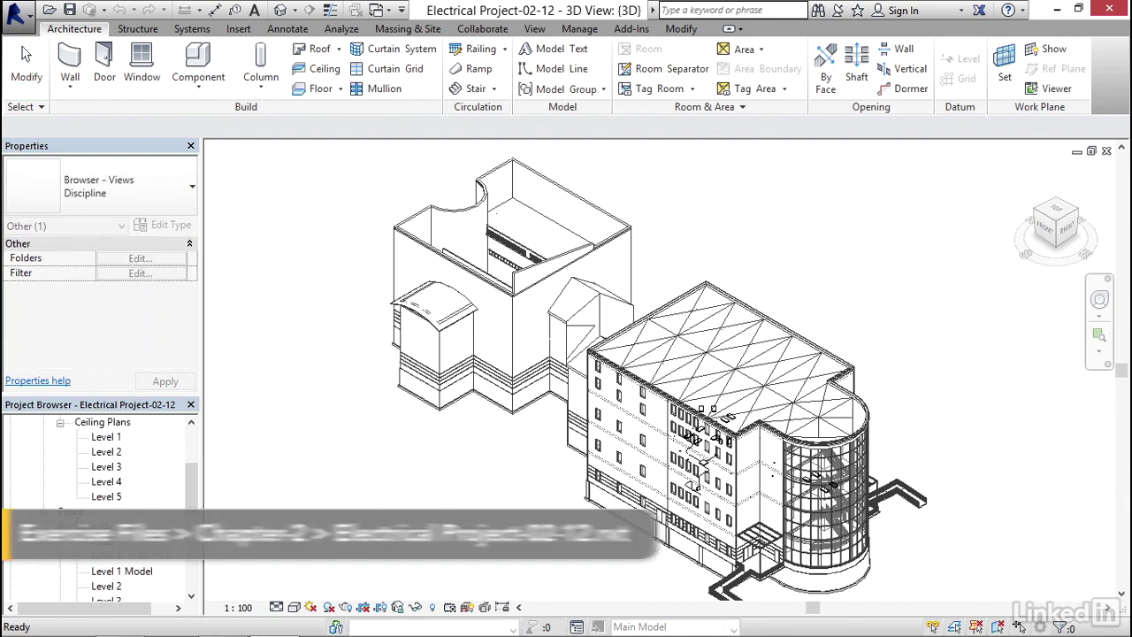
left_click_drag(196, 497, 159, 509)
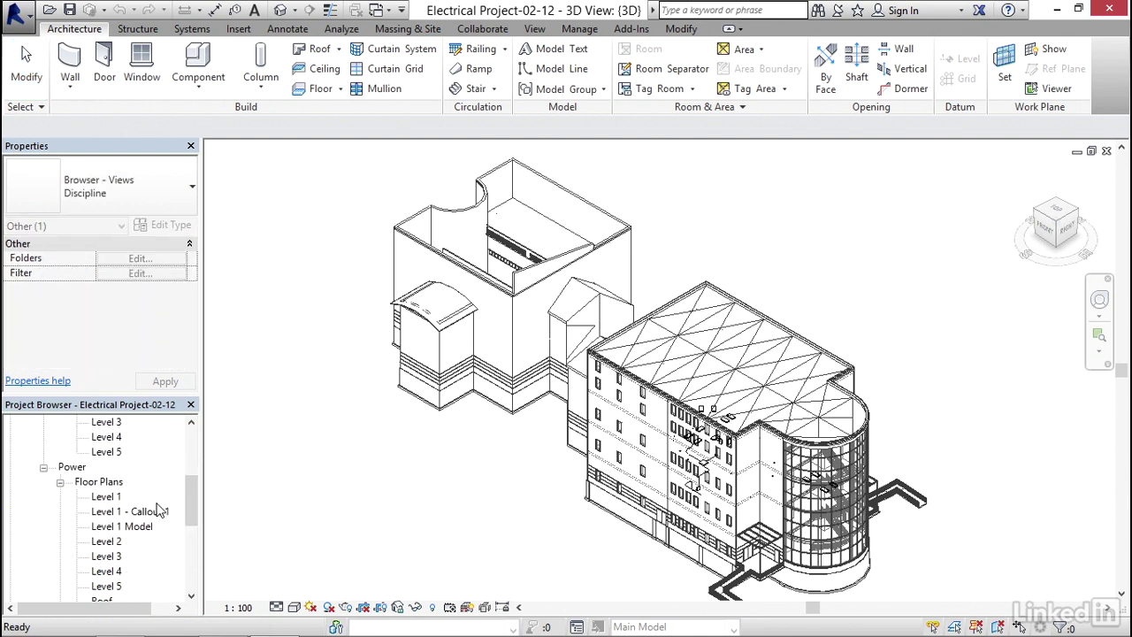
double_click(107, 498)
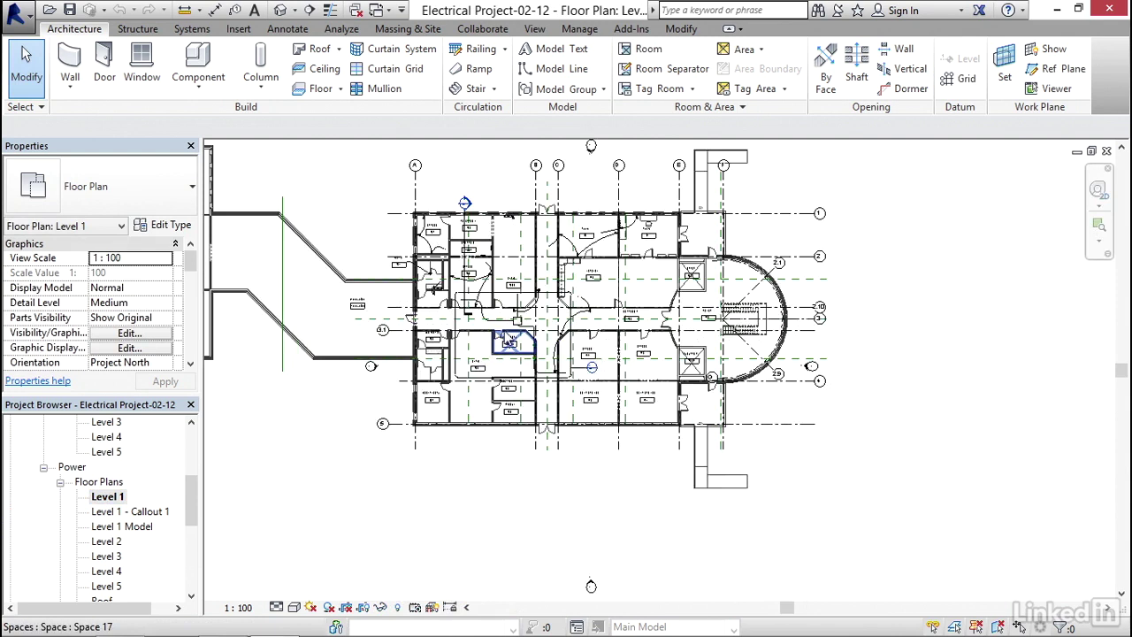
Start a cable tray near electrical room 107 using the Ladder Cable Tray type with fittings
scroll(522, 354, "up", 4)
scroll(522, 353, "up", 3)
scroll(588, 475, "down", 5)
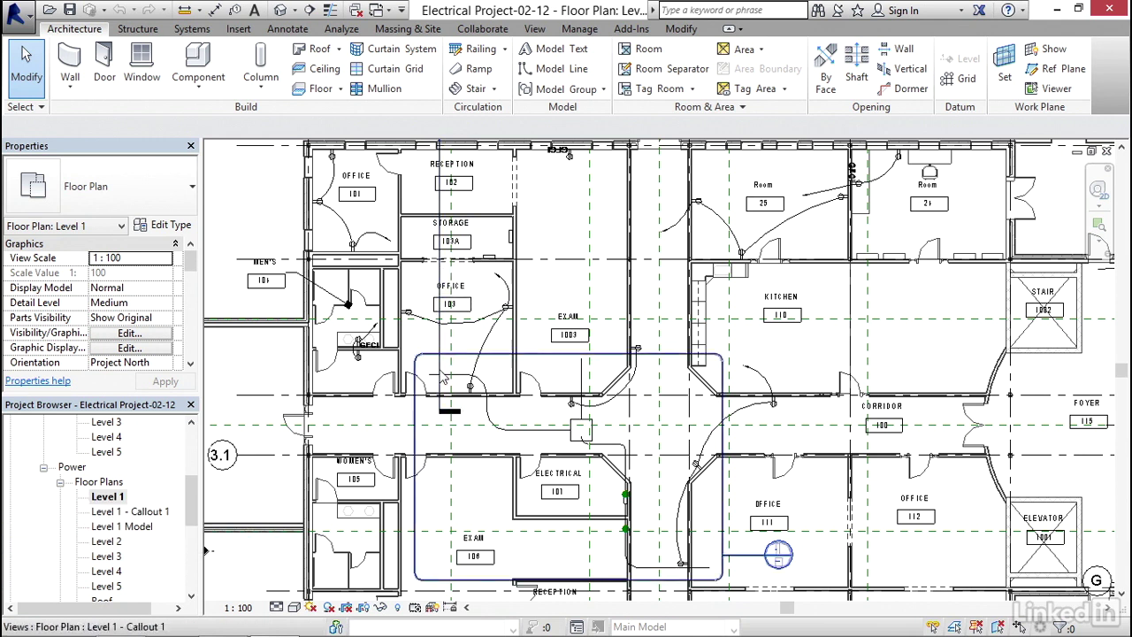
middle_click_drag(580, 538, 563, 485)
scroll(558, 482, "up", 5)
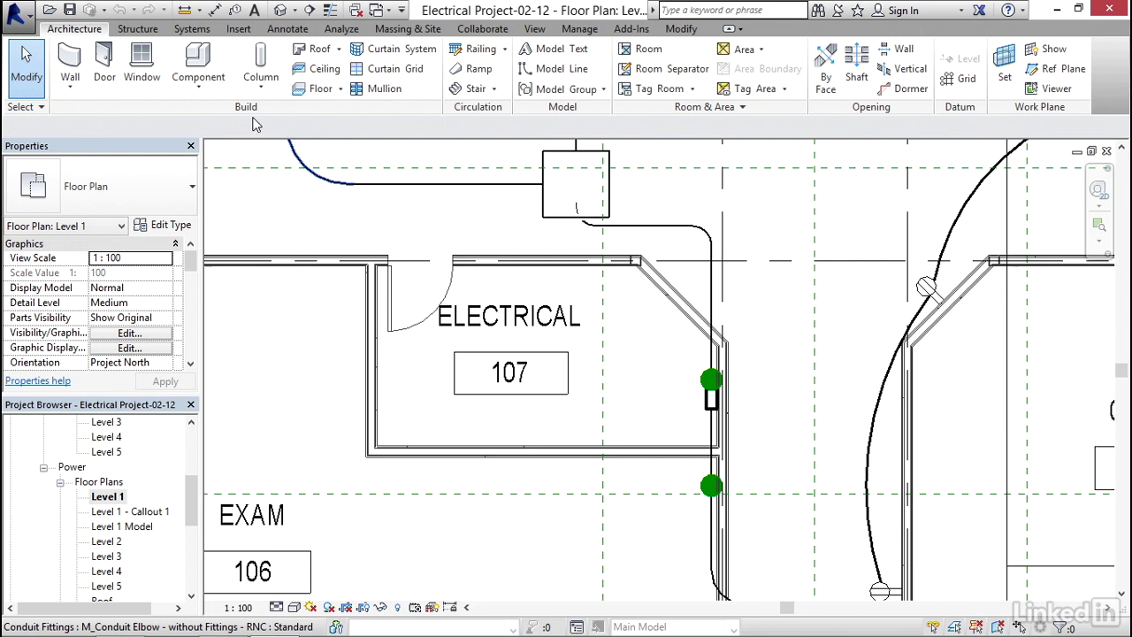
left_click(193, 29)
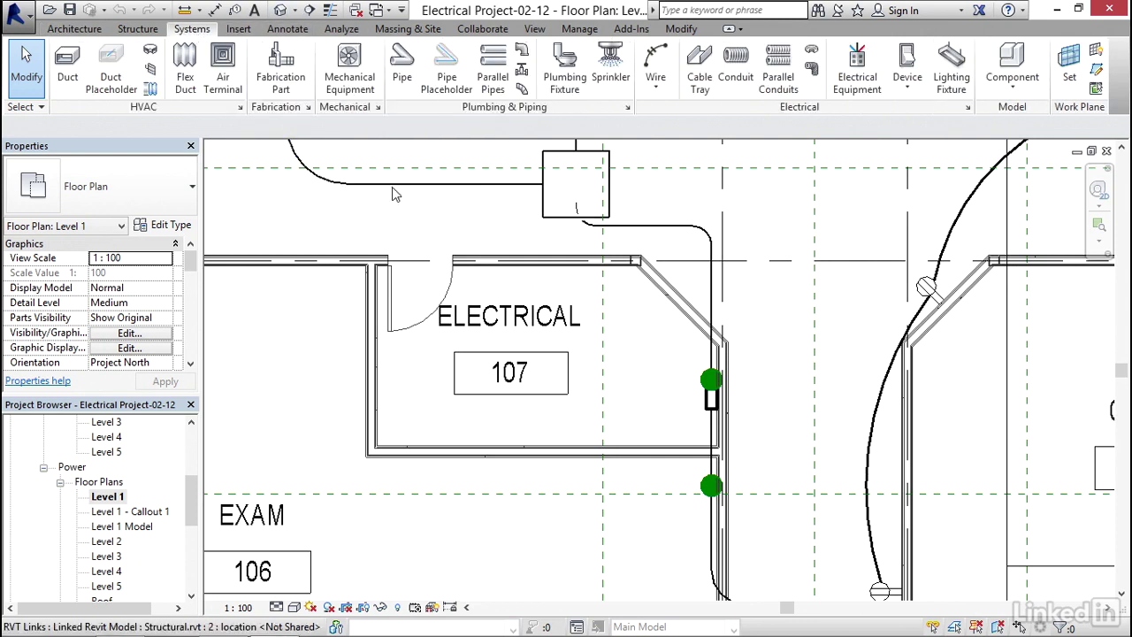
left_click(700, 85)
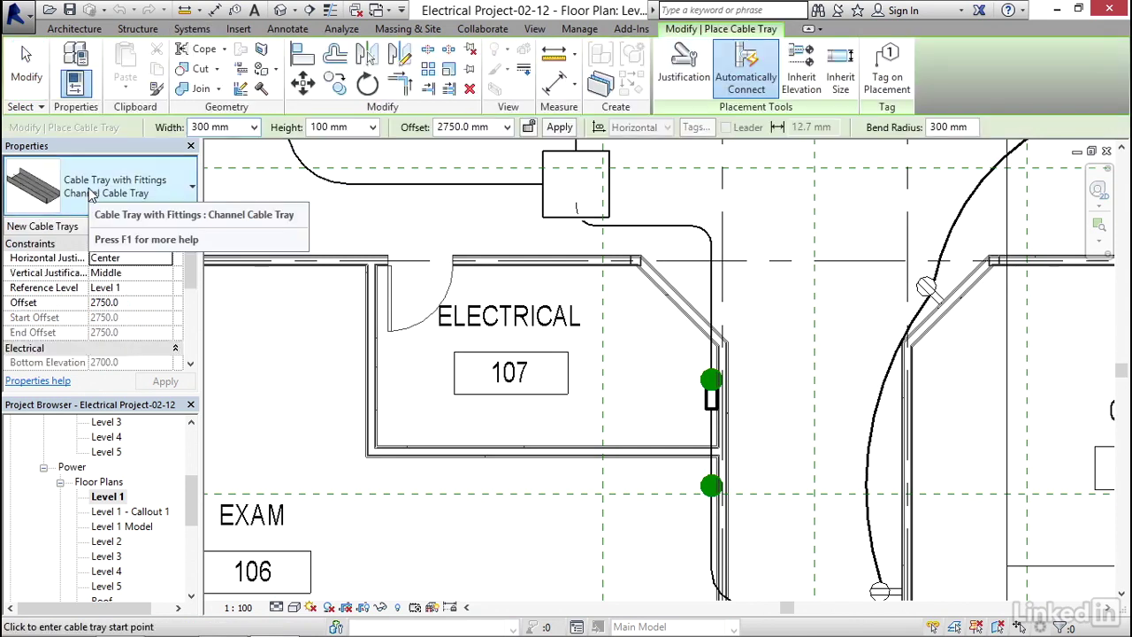
left_click(91, 195)
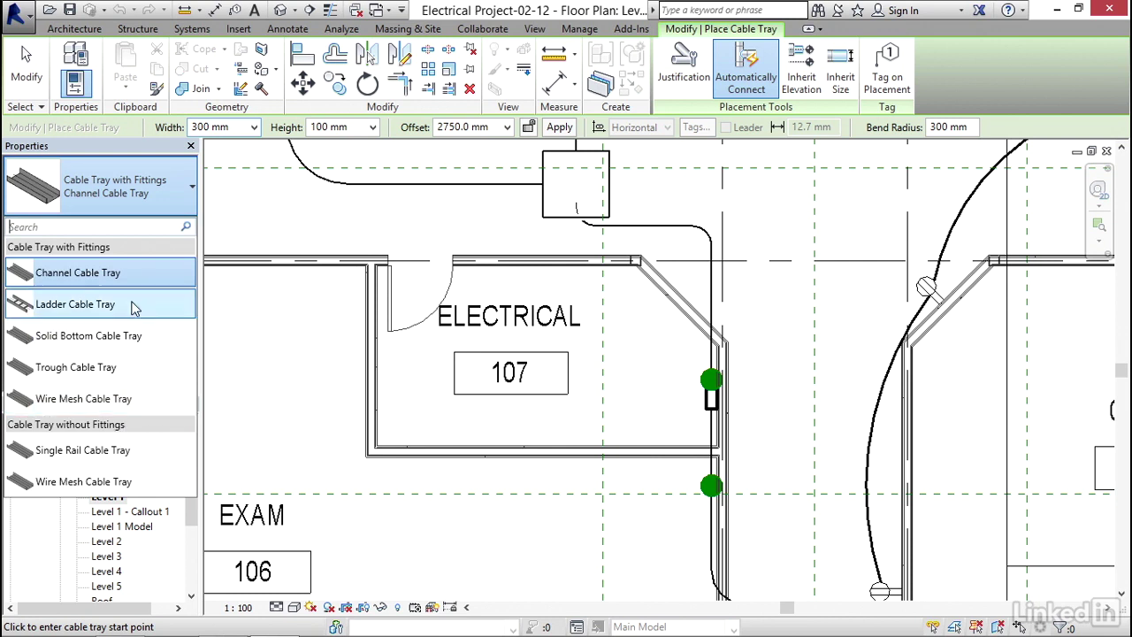
left_click(80, 304)
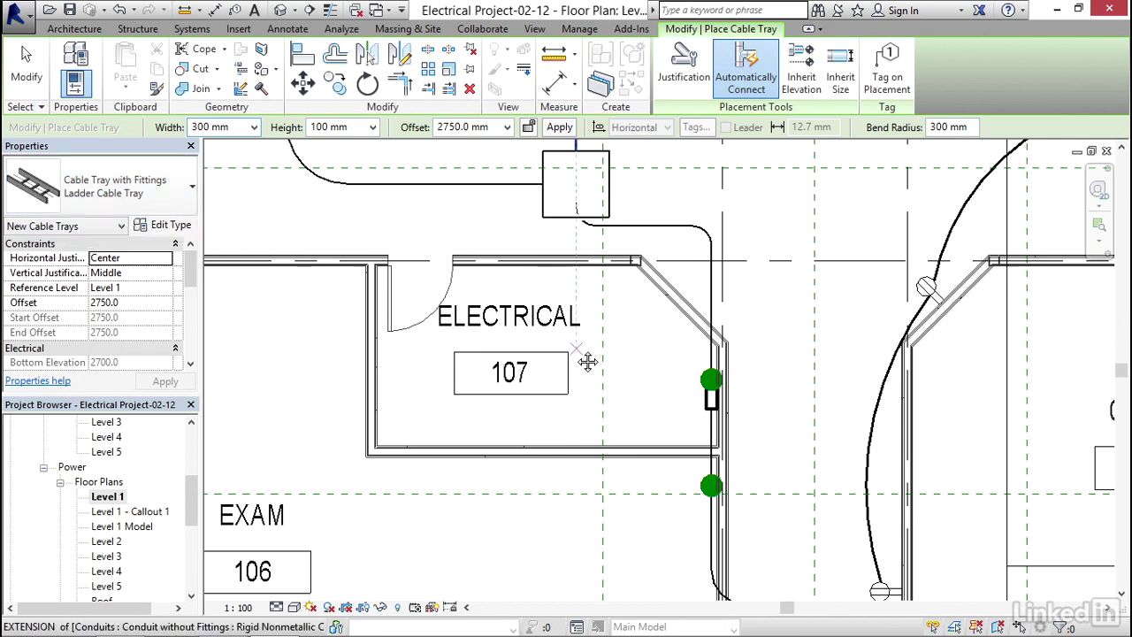
Set the tray offset to 50 mm and draw a short vertical run near the lower wall of electrical room 107
middle_click_drag(586, 359, 443, 354)
middle_click_drag(481, 420, 501, 361)
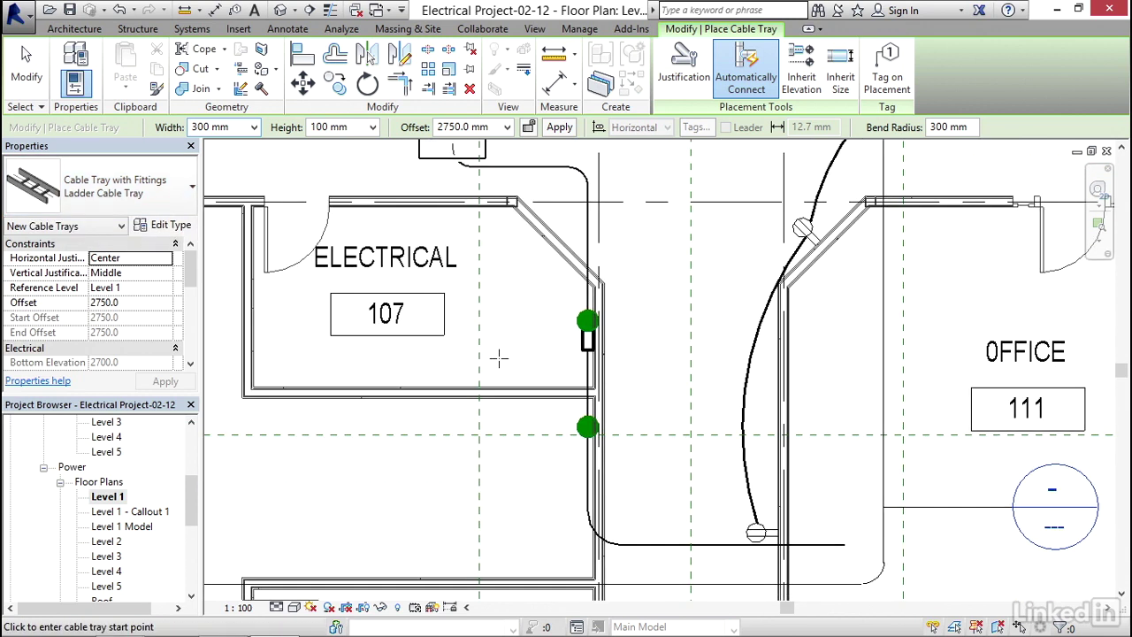
left_click(500, 129)
type("50")
key("Return")
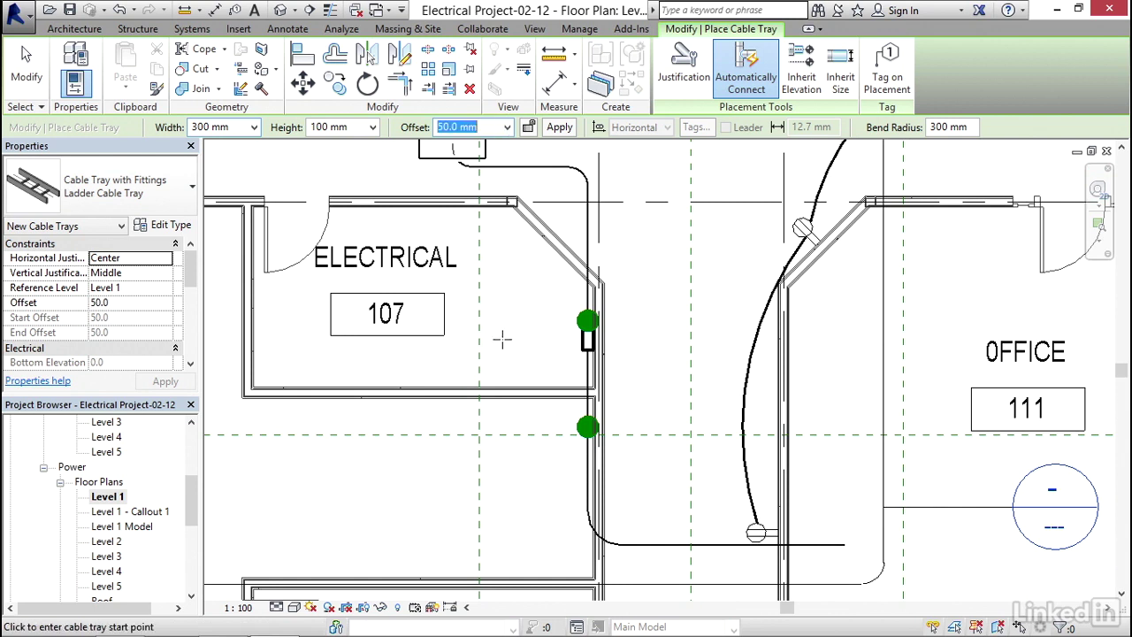
middle_click_drag(504, 336, 504, 308)
scroll(515, 362, "up", 1)
left_click(514, 363)
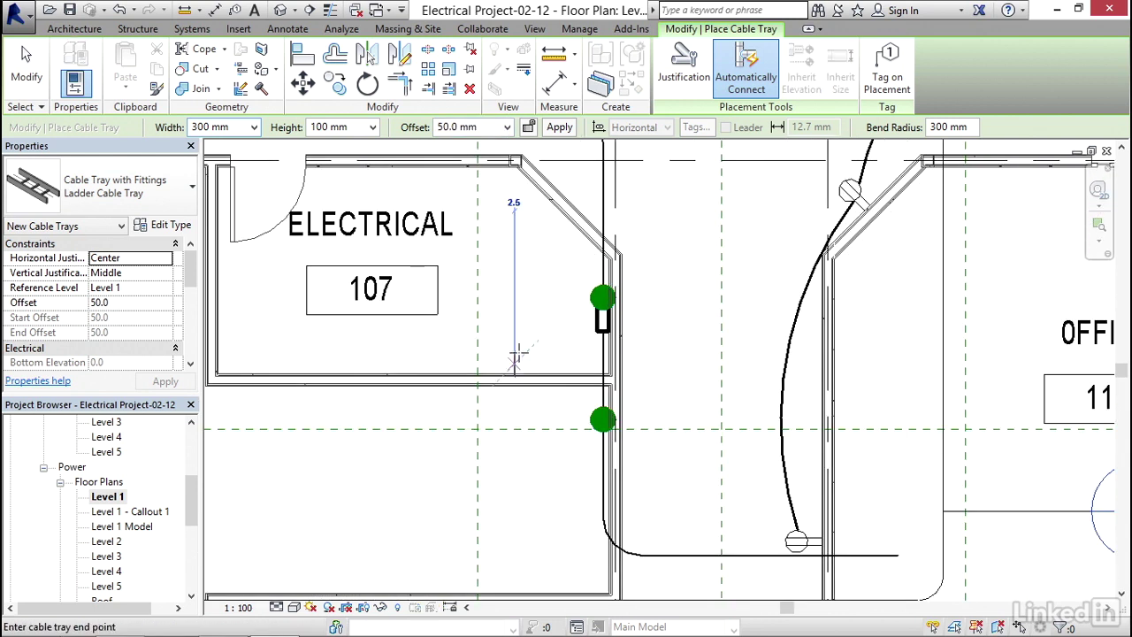
left_click(514, 306)
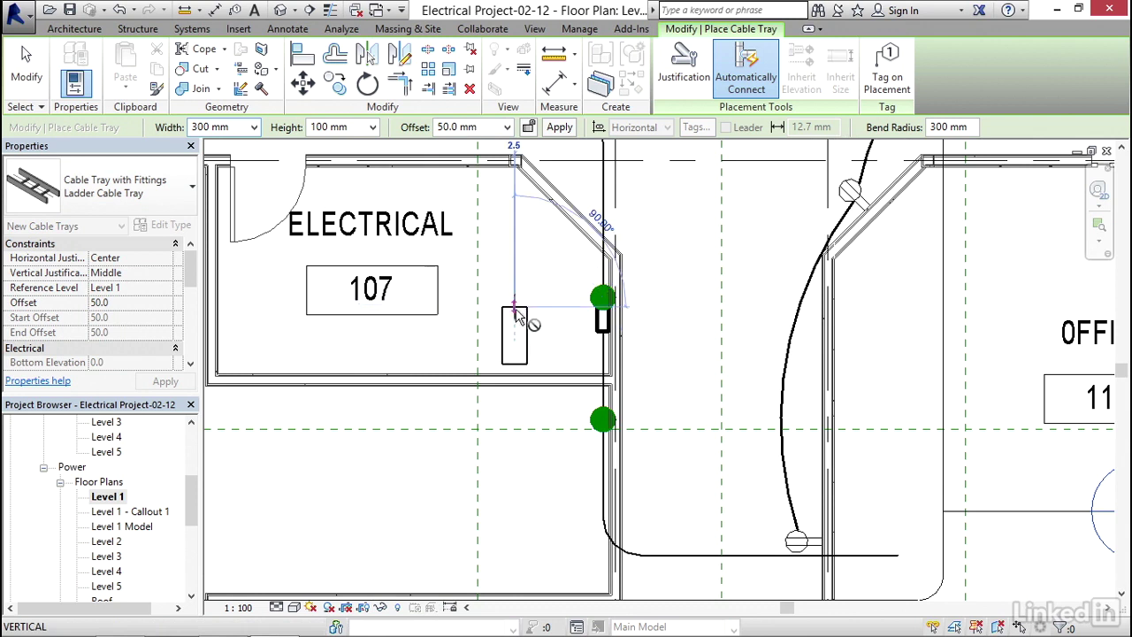
Set the offset to 2750 mm and continue the tray about 1300 mm straight up the plan inside room 107
left_click(509, 127)
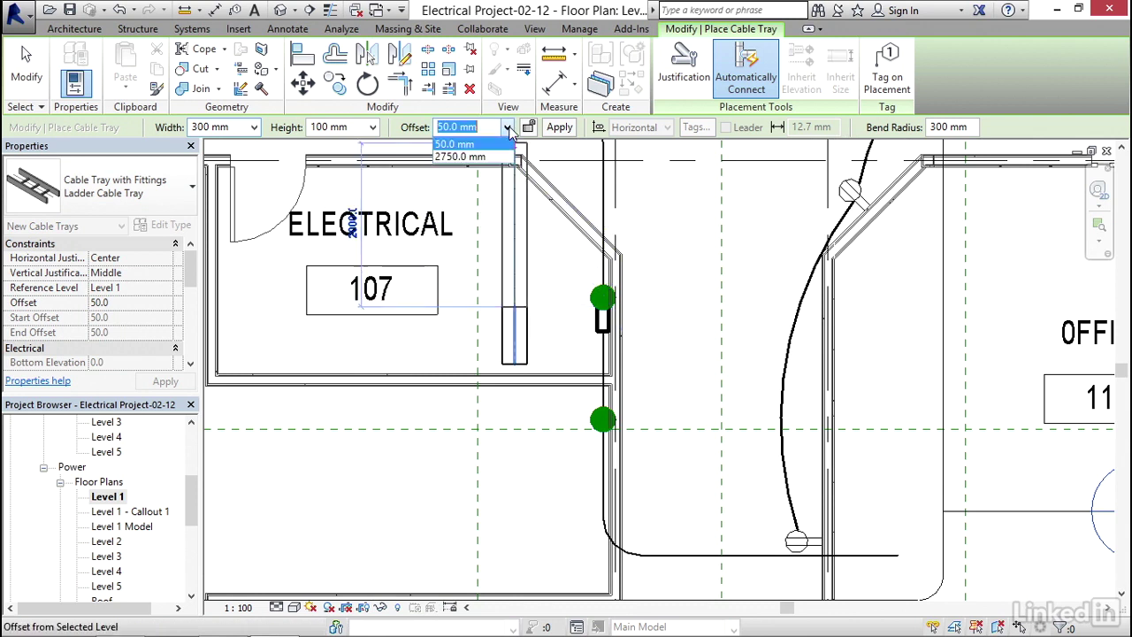
left_click(469, 158)
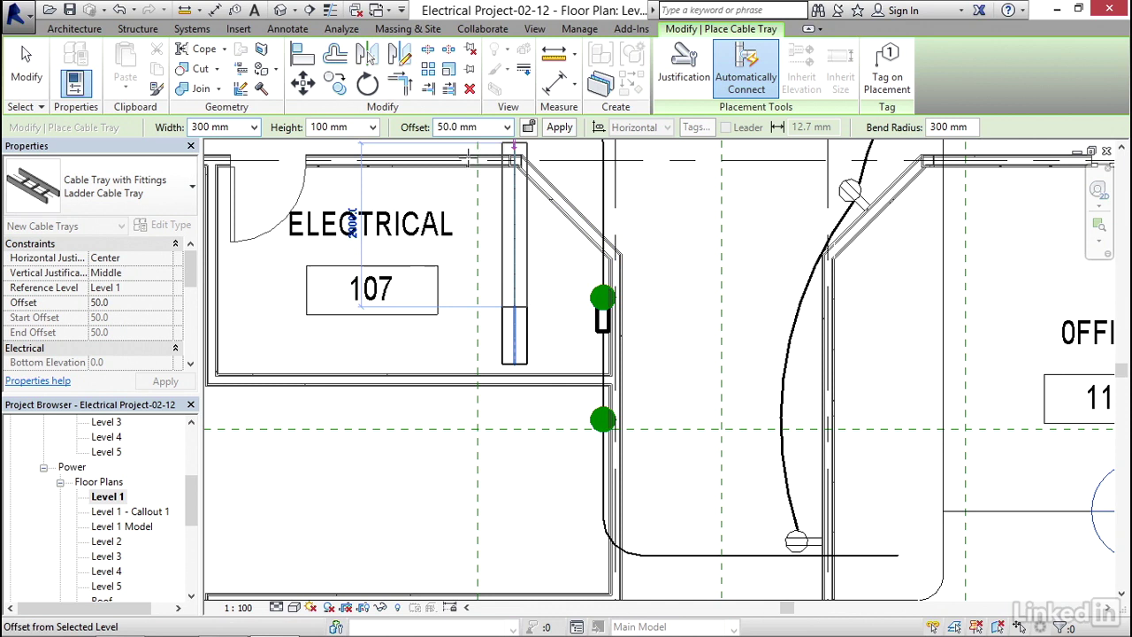
key("Down")
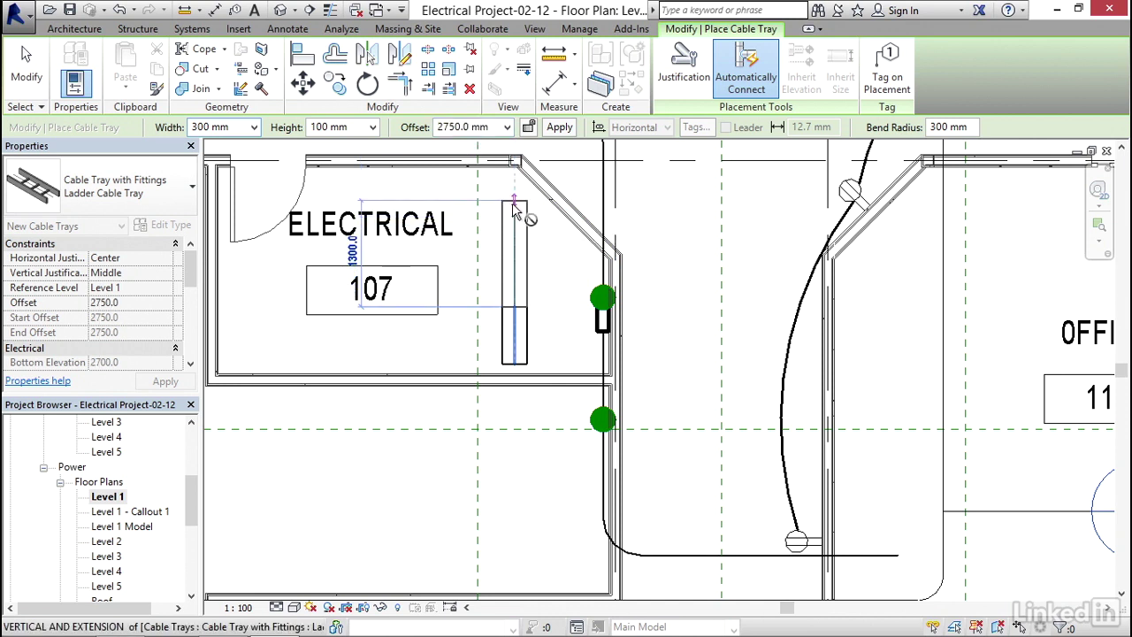
left_click(514, 205)
Route the tray about 2200 mm toward the room's door, turn it through the wall into the corridor, and end the run
middle_click_drag(478, 188, 505, 262)
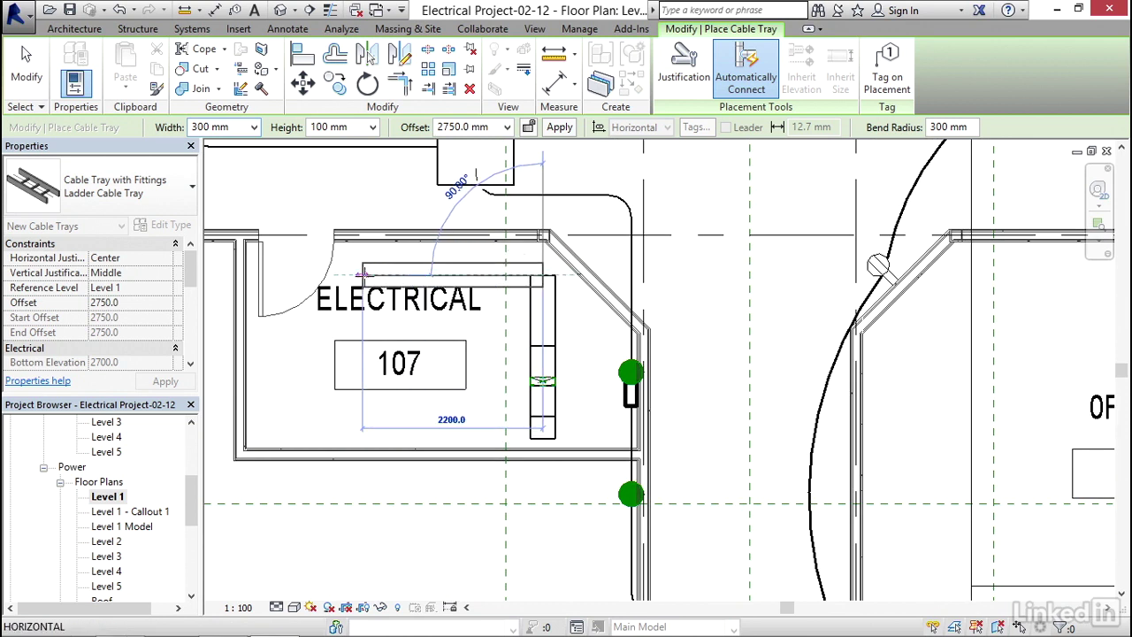
left_click(354, 274)
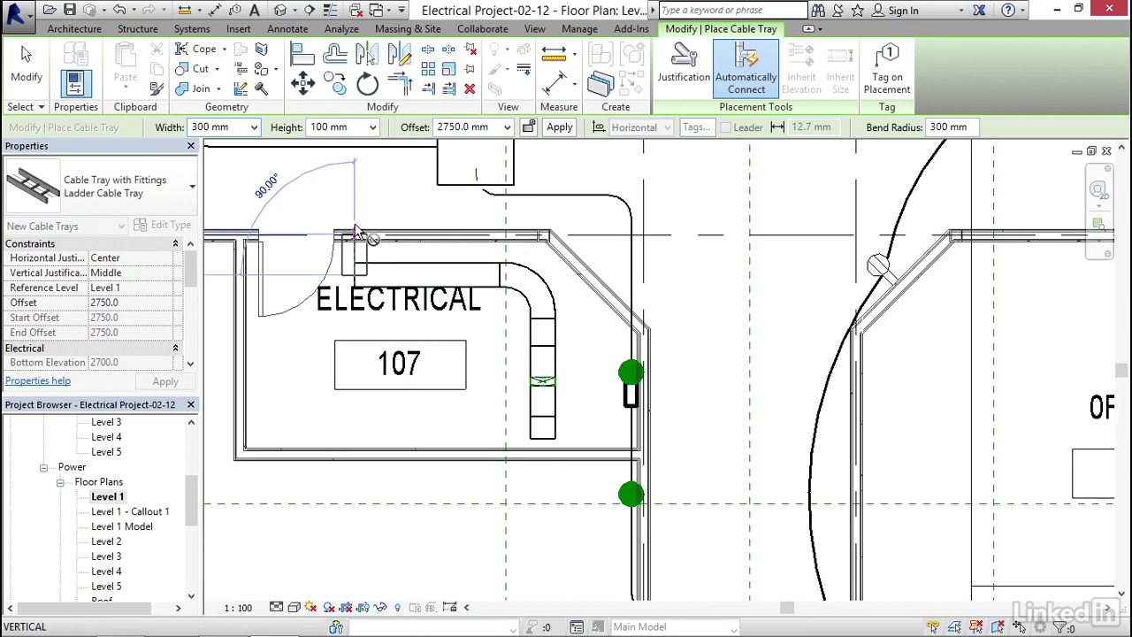
middle_click_drag(354, 163, 359, 276)
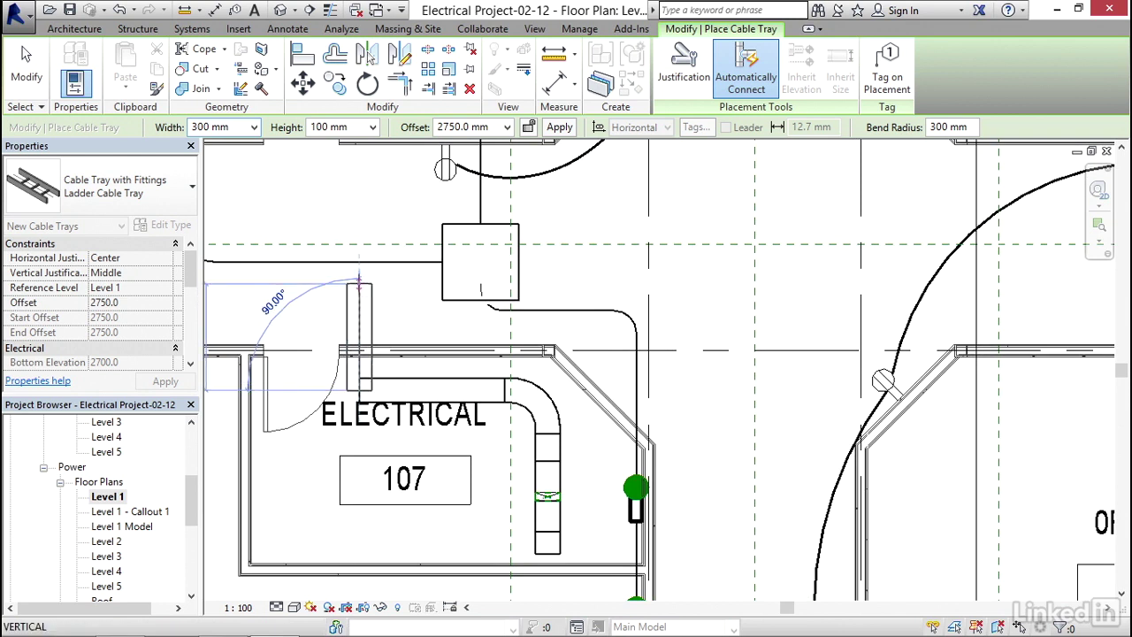
left_click(359, 277)
middle_click_drag(407, 285, 418, 327)
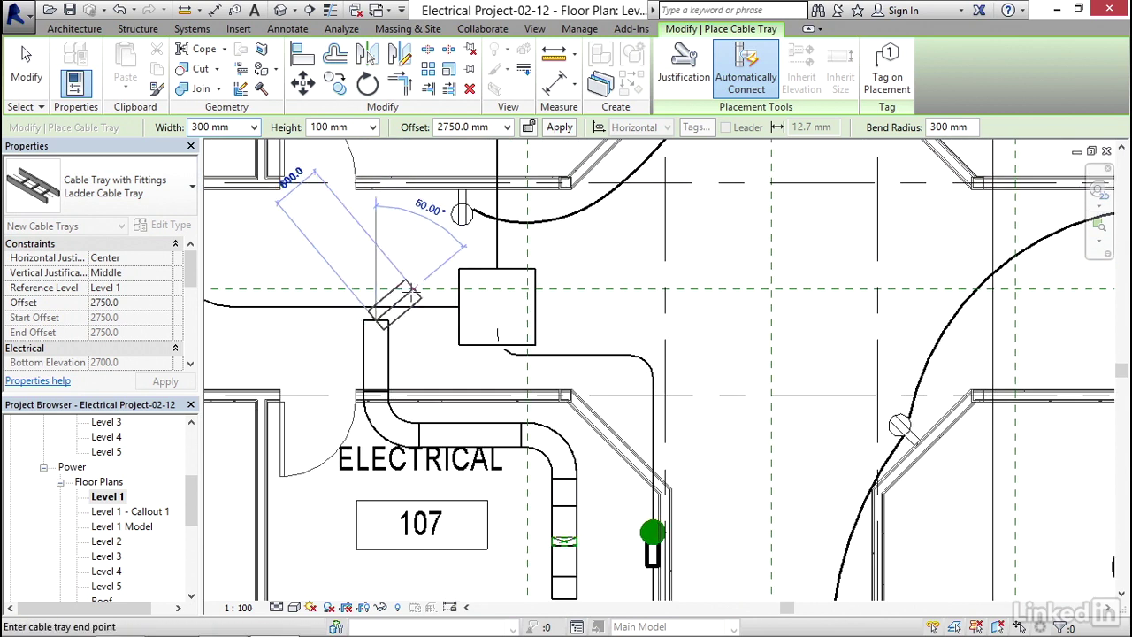
scroll(409, 283, "down", 2)
scroll(409, 283, "down", 4)
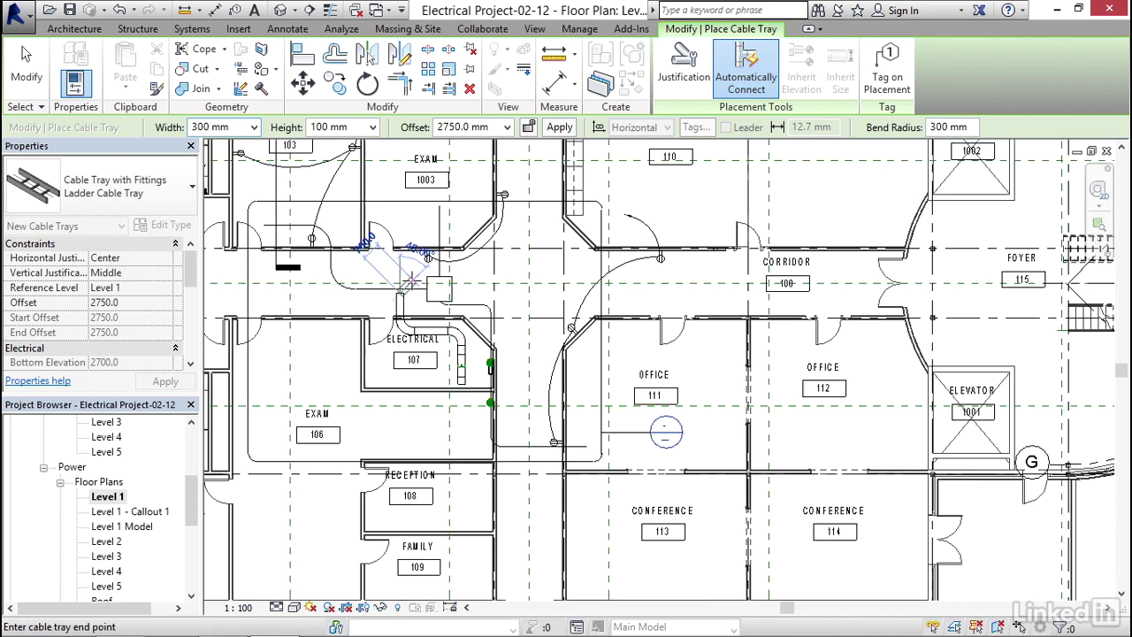
middle_click_drag(399, 270, 430, 336)
key("Escape")
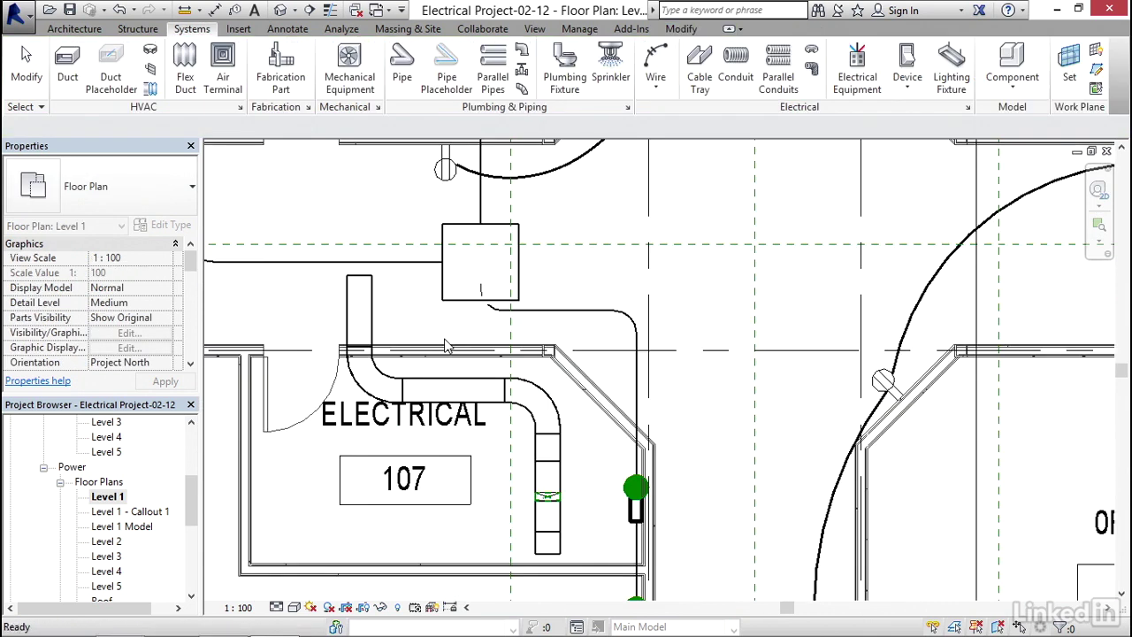
Move the Section 1 line closer to electrical room 107 so that it cuts across the corridor into exam room 106
scroll(427, 342, "down", 3)
middle_click_drag(427, 281, 464, 398)
scroll(430, 271, "up", 1)
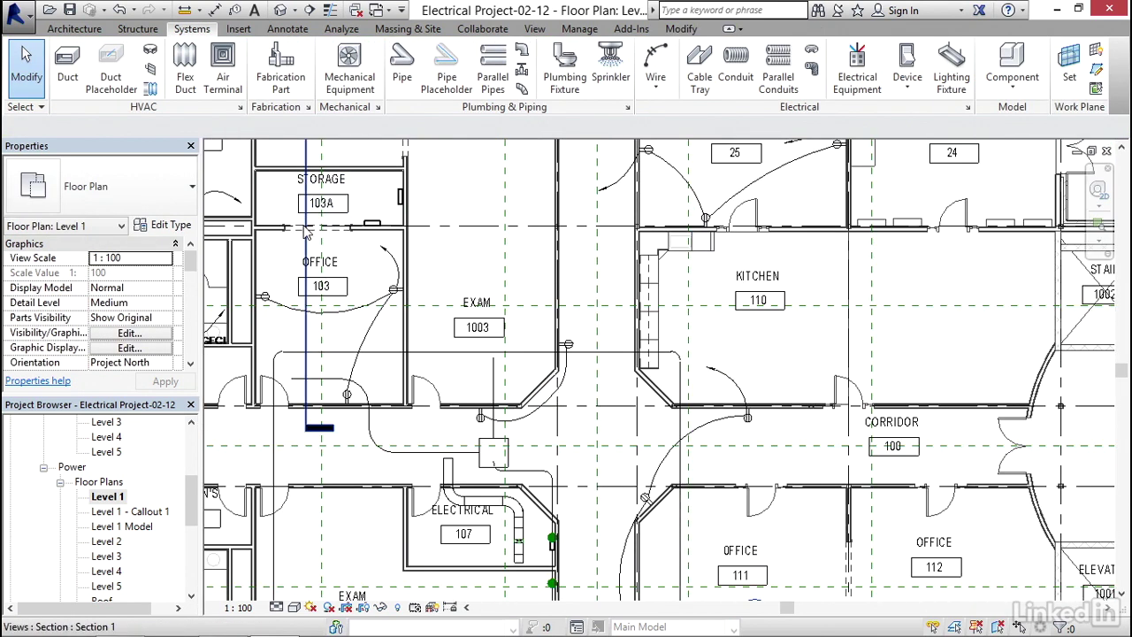
left_click(307, 243)
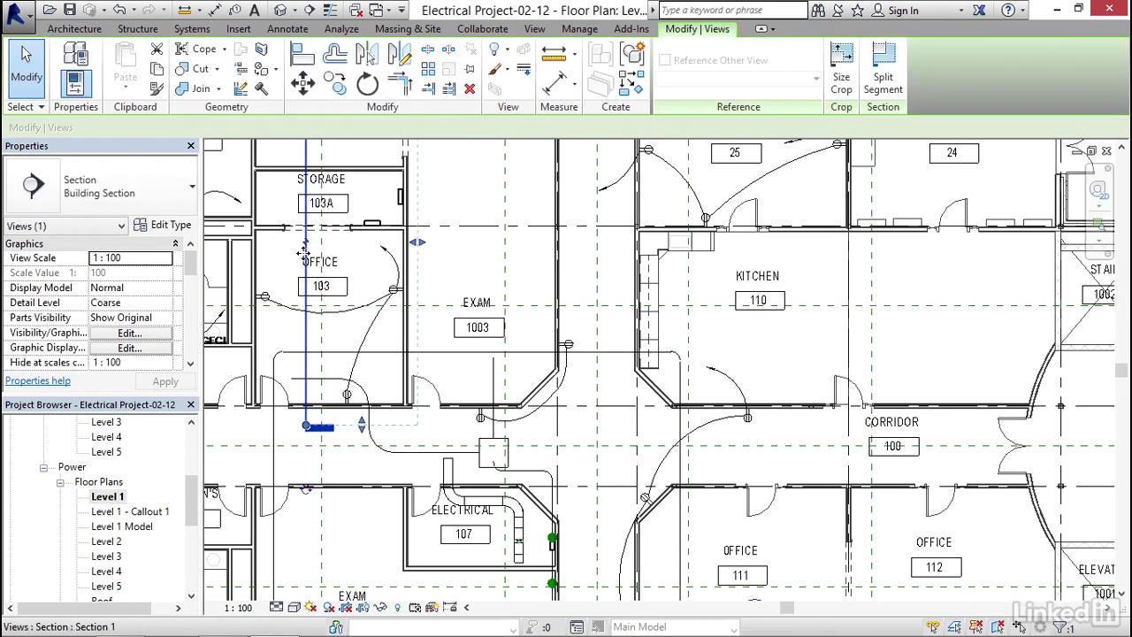
left_click_drag(308, 262, 353, 342)
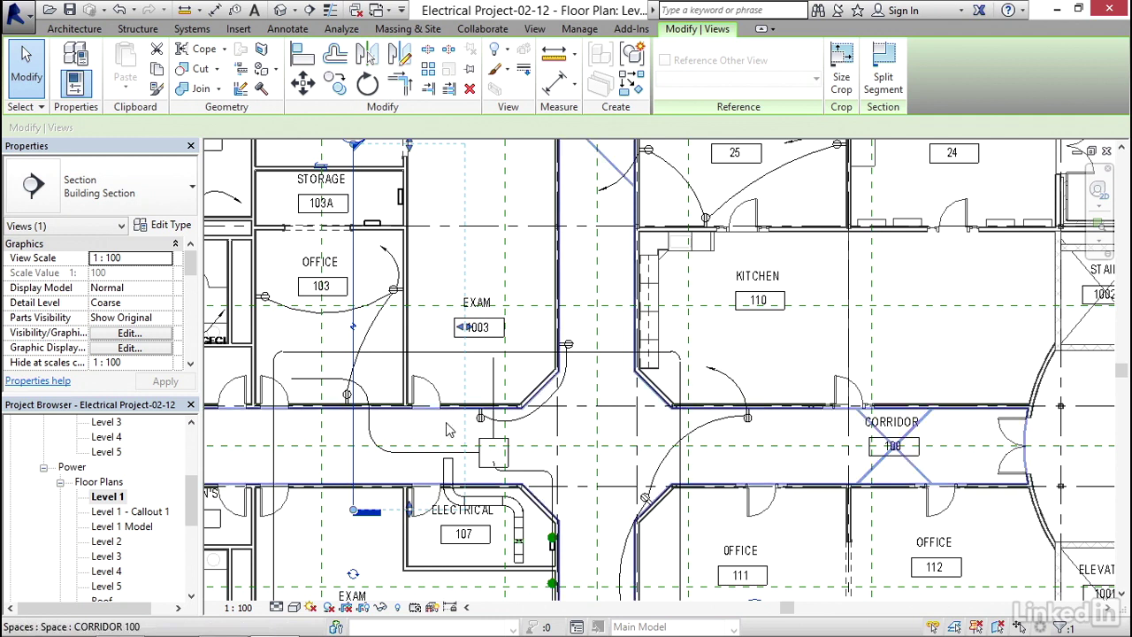
Deselect the section line and open the Section 1 view from its marker
scroll(419, 358, "down", 2)
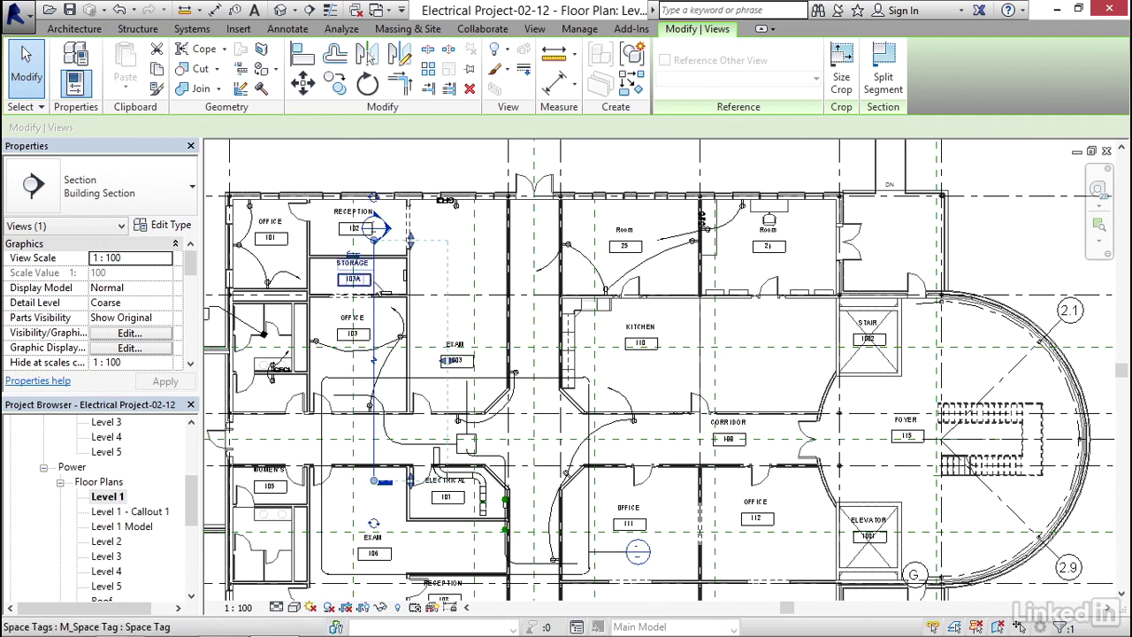
key("Escape")
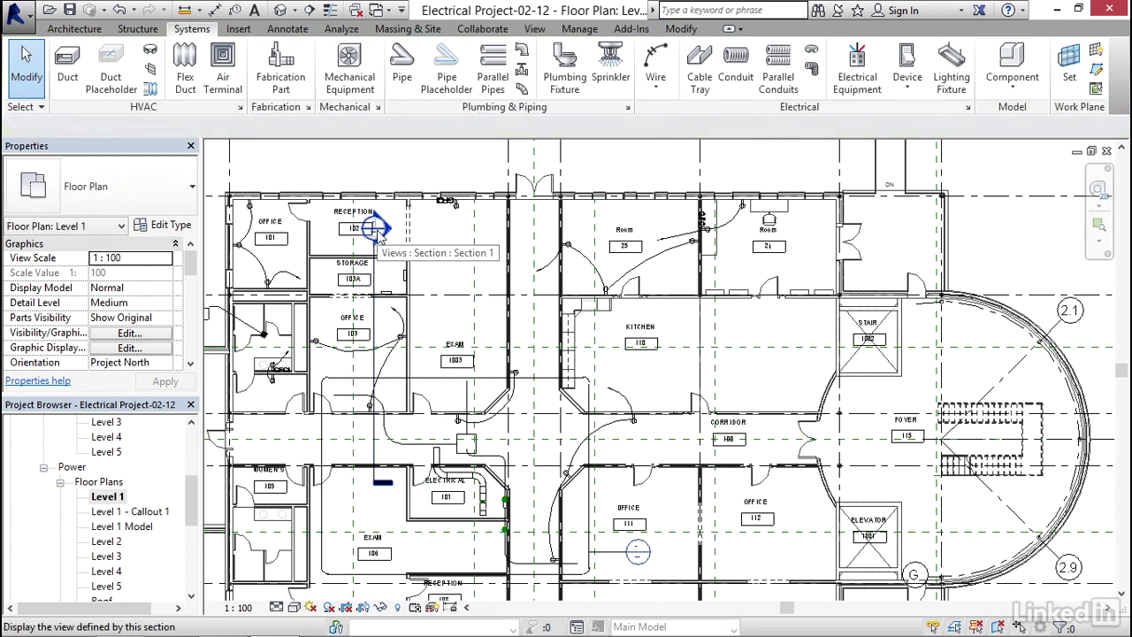
double_click(374, 228)
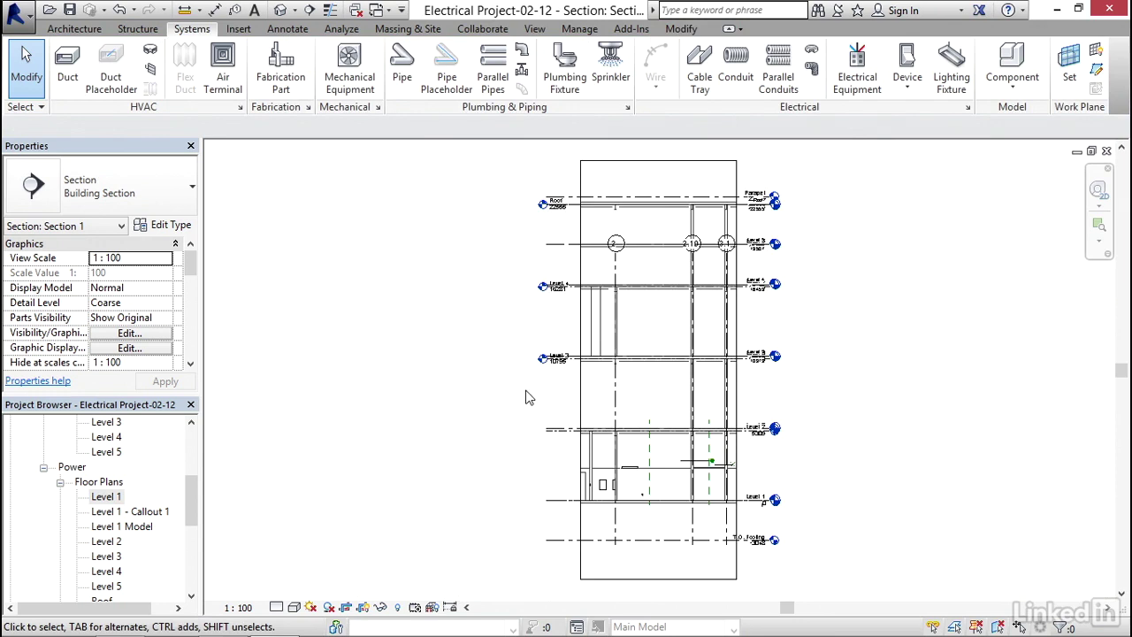
Place space tags on Corridor 100, Office 103 and Storage 103A at Level 1 in the section
middle_click_drag(525, 397, 392, 315)
scroll(416, 435, "up", 3)
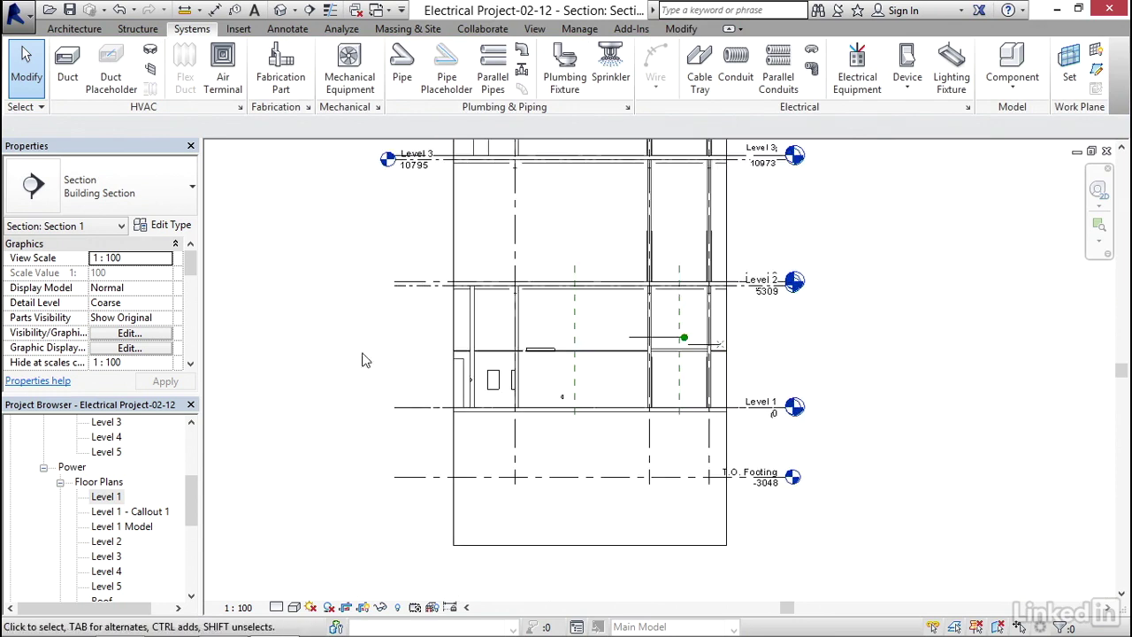
left_click(342, 29)
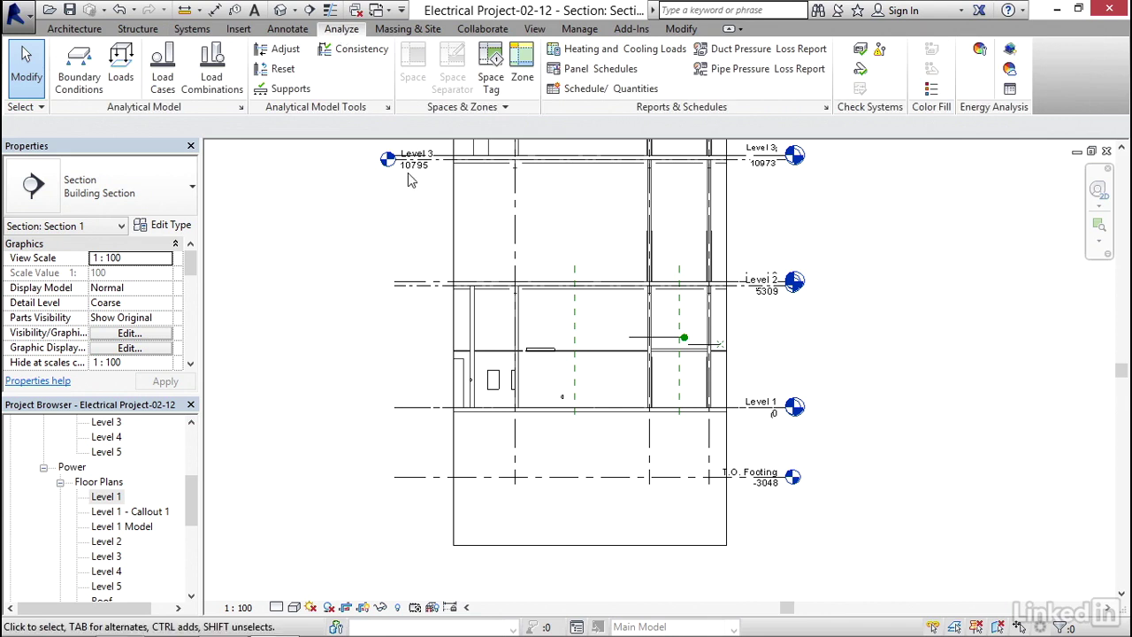
left_click(489, 70)
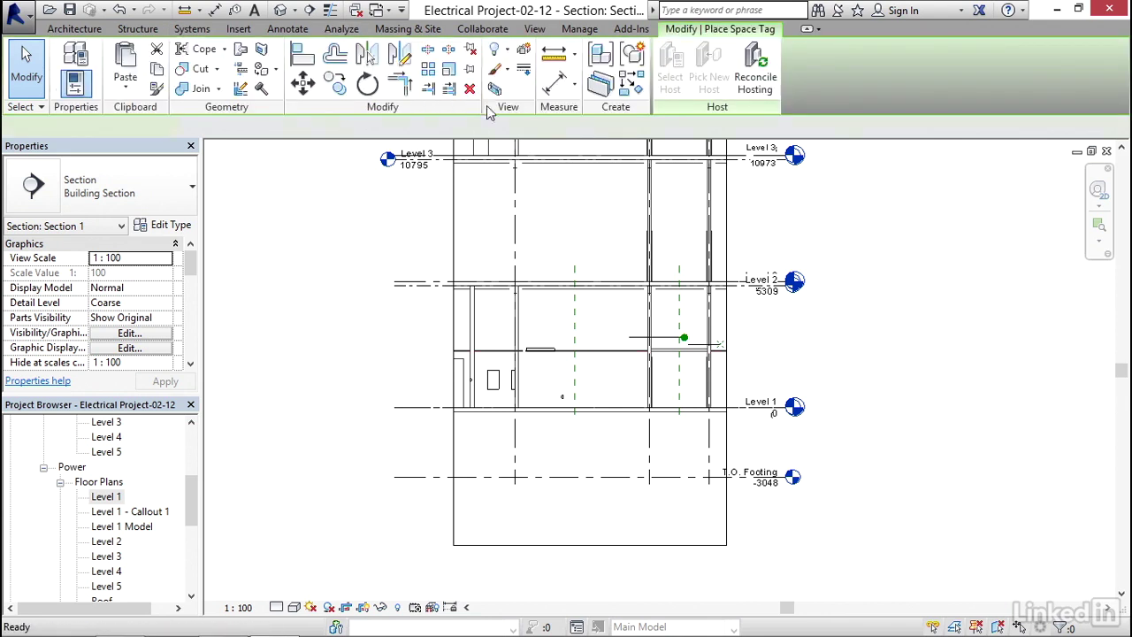
scroll(678, 388, "up", 2)
left_click(678, 387)
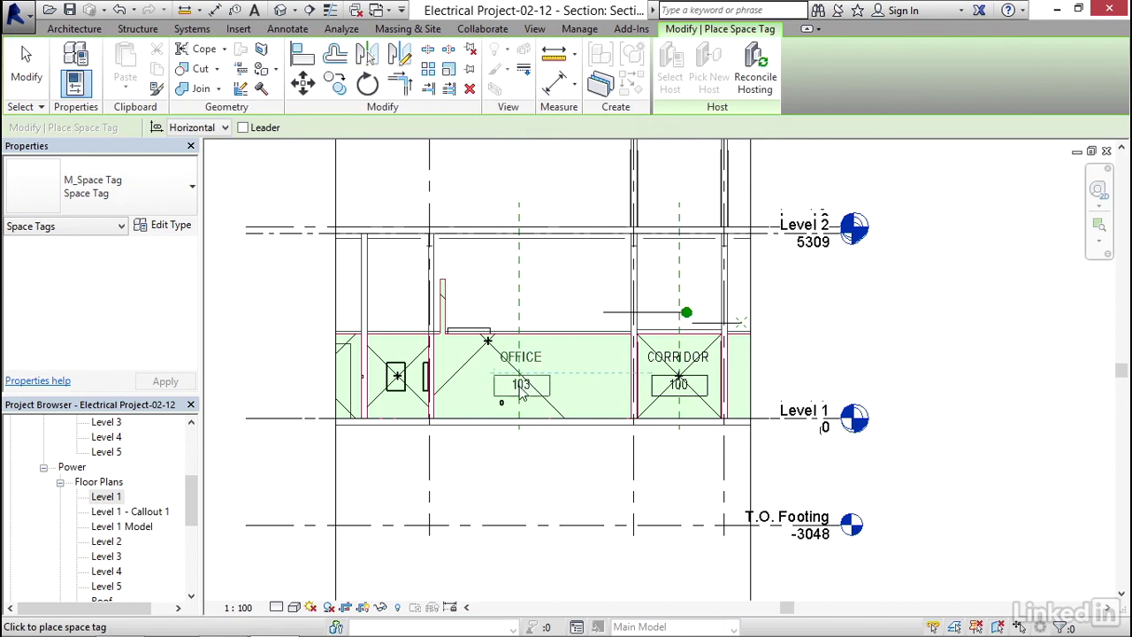
left_click(520, 392)
middle_click_drag(477, 393, 631, 397)
scroll(632, 397, "down", 1)
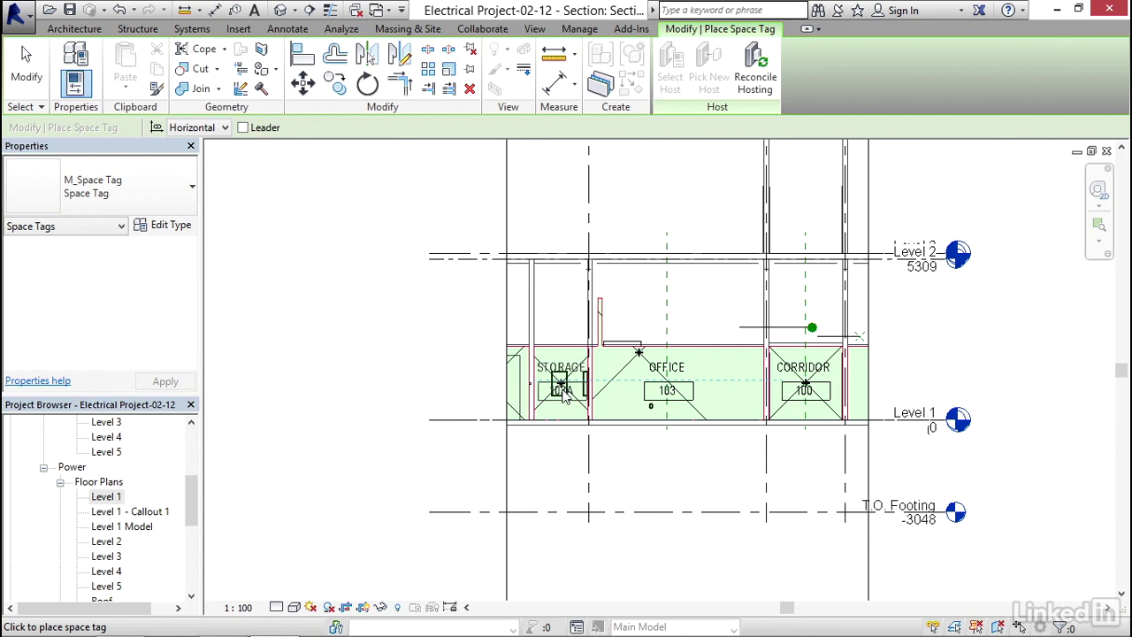
key("Escape")
key("Escape")
scroll(579, 453, "up", 2)
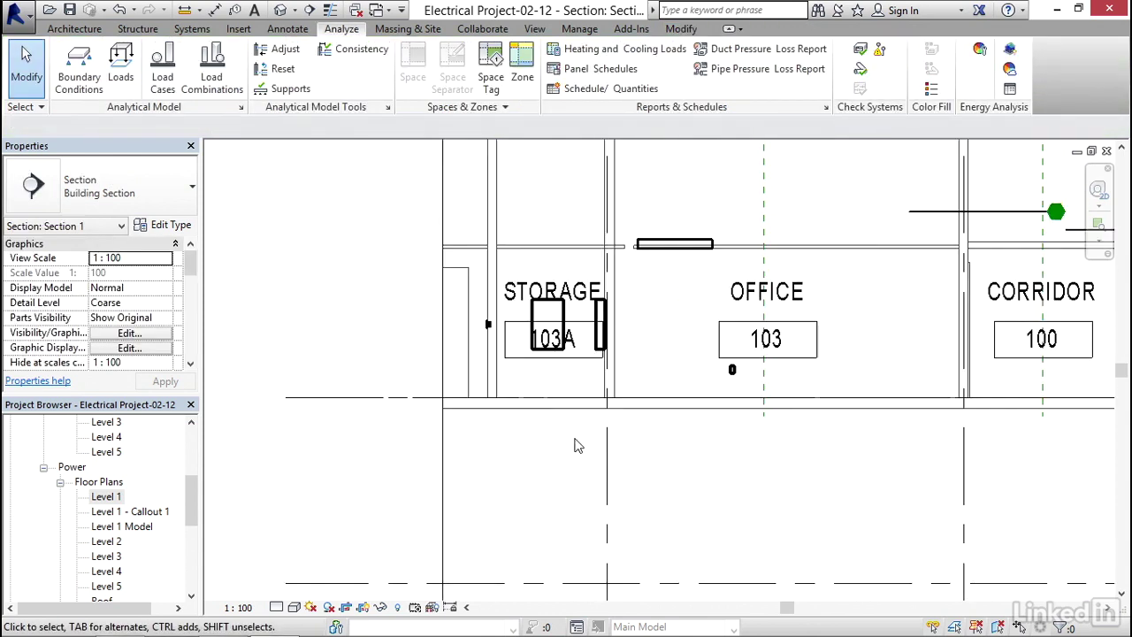
Set the Section 1 view's detail level to Fine
scroll(626, 445, "down", 1)
middle_click_drag(626, 445, 548, 423)
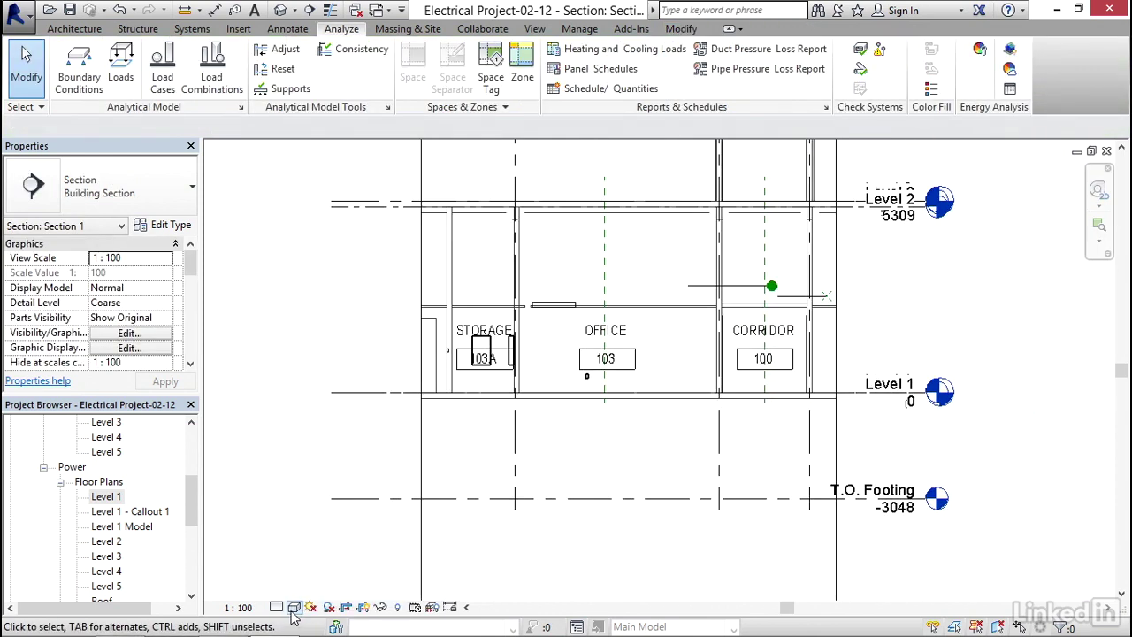
left_click(276, 607)
left_click(296, 589)
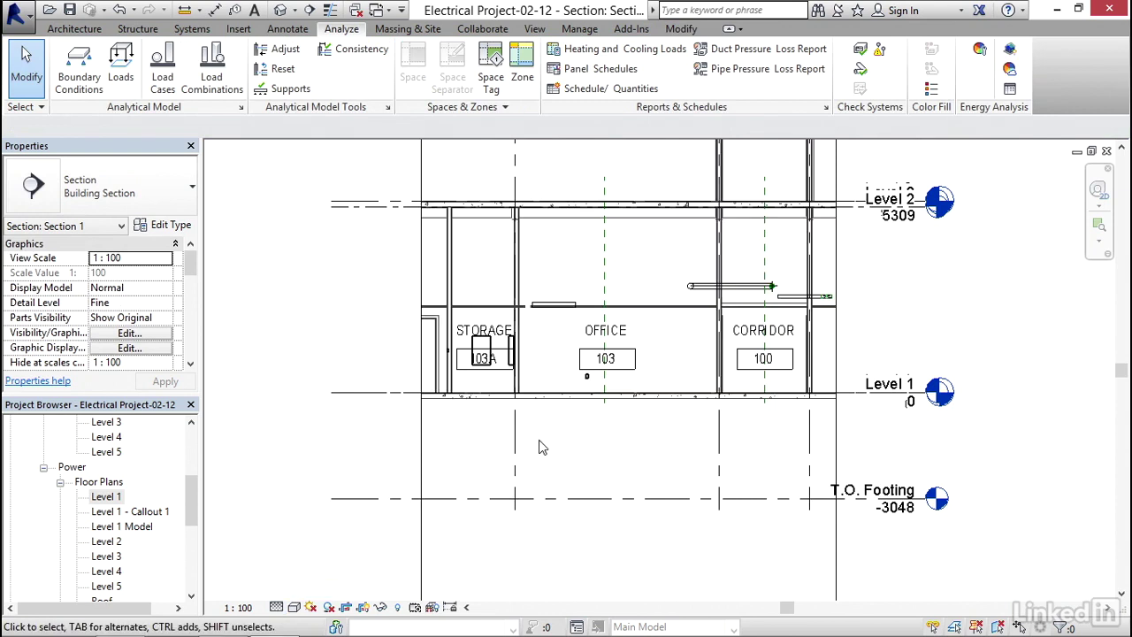
Stretch the free end of the ladder cable tray across the corridor into office 103, making the segment about 3770 mm long
middle_click_drag(695, 360, 600, 376)
scroll(707, 325, "up", 5)
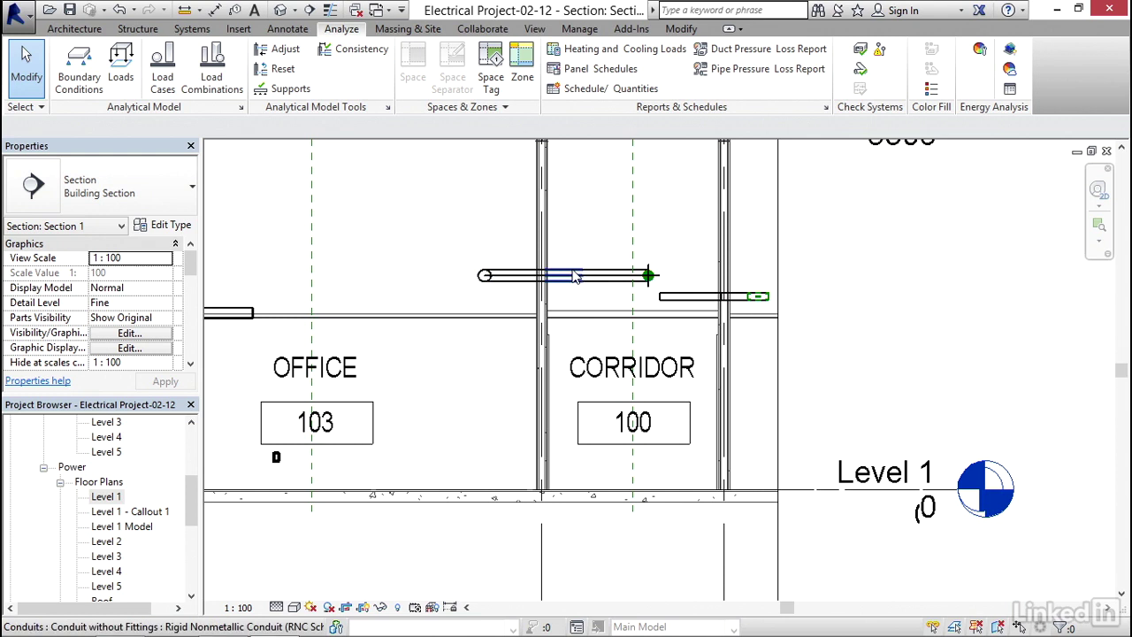
left_click(695, 299)
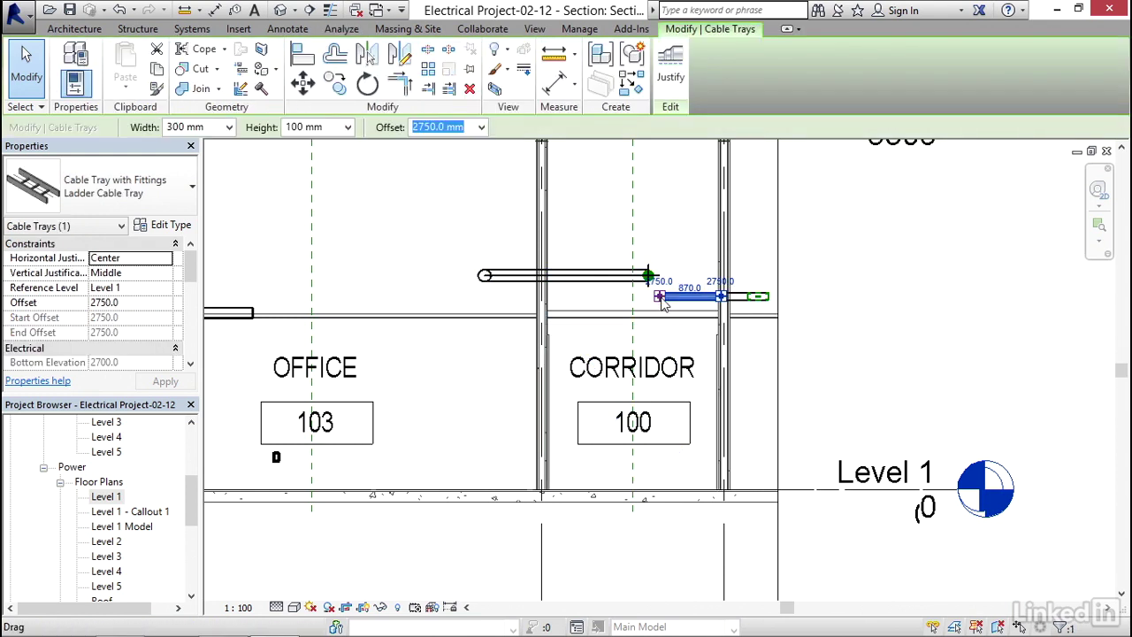
left_click_drag(661, 297, 539, 299)
left_click_drag(464, 298, 454, 297)
middle_click_drag(444, 268, 564, 295)
scroll(565, 296, "up", 1)
scroll(564, 295, "up", 1)
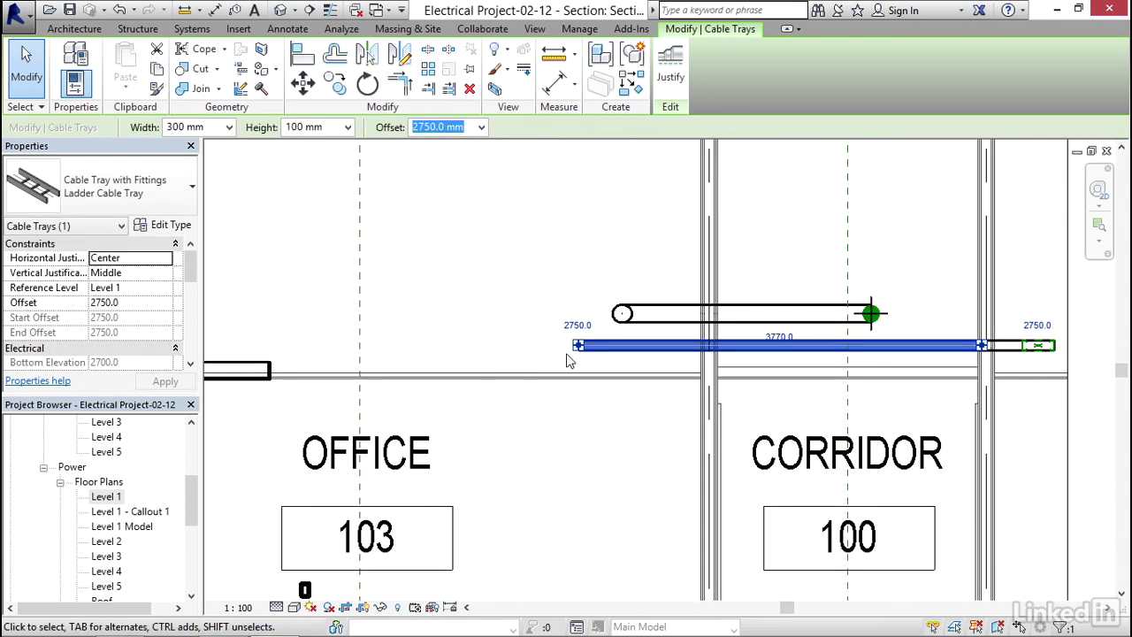
middle_click_drag(490, 337, 520, 345)
left_click(542, 197)
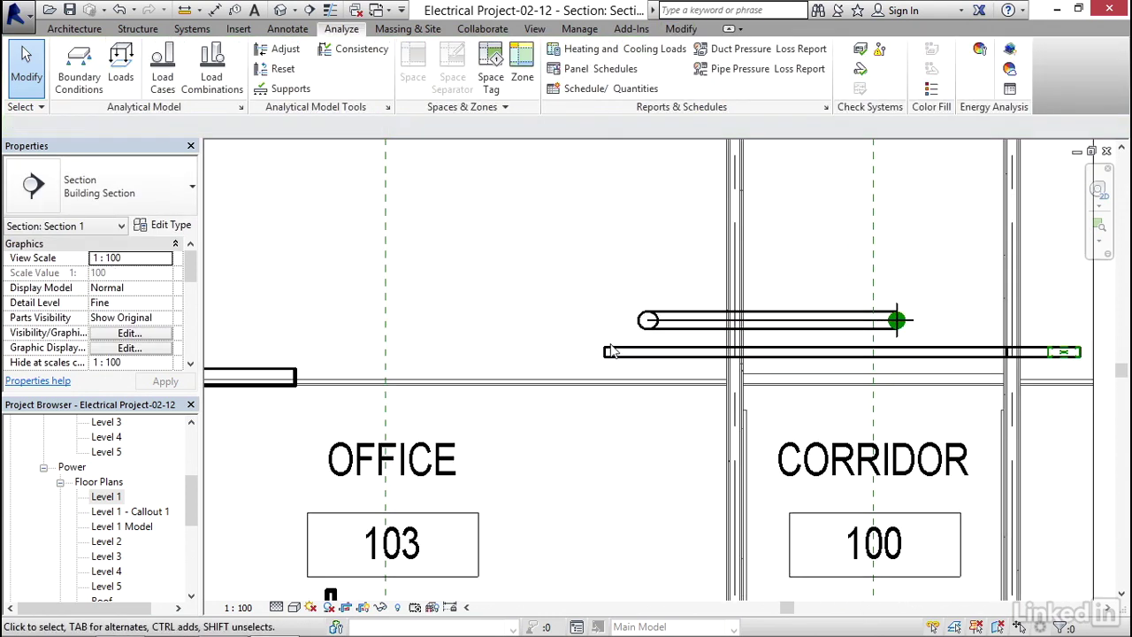
Continue the cable tray from its open end, sloping down at 15° for about 580 mm and running level across office 103
left_click(609, 353)
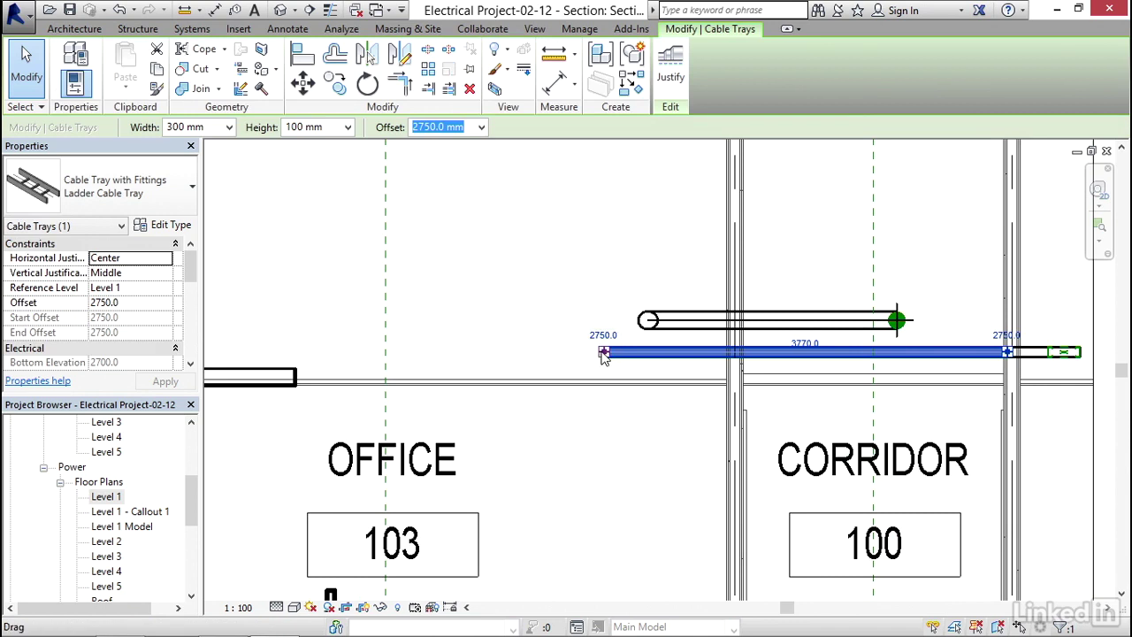
right_click(606, 355)
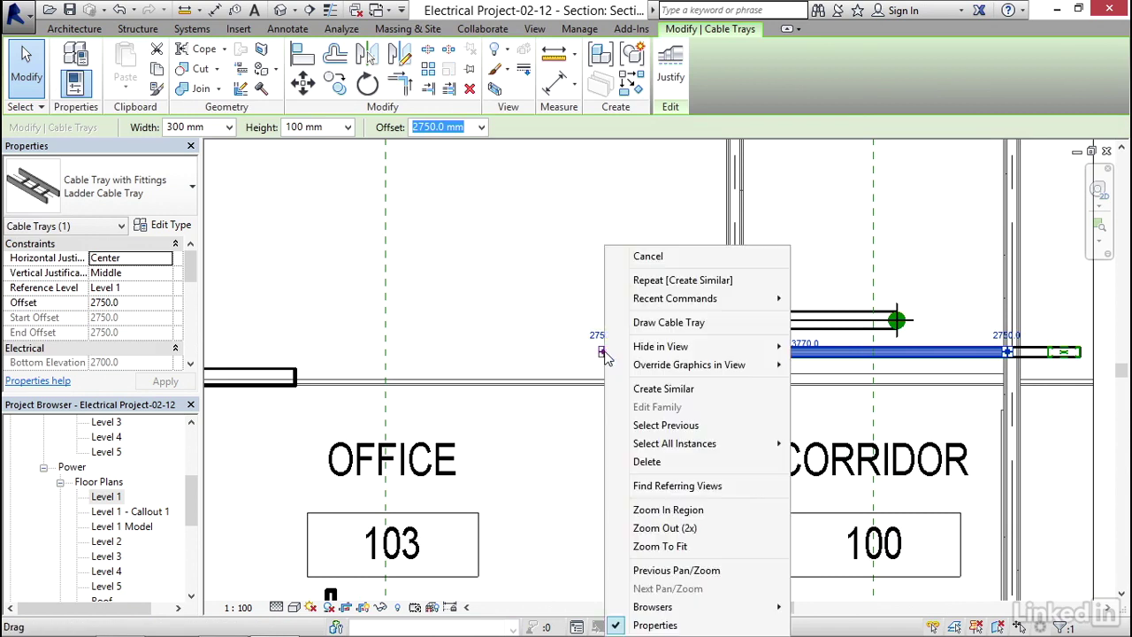
left_click(659, 321)
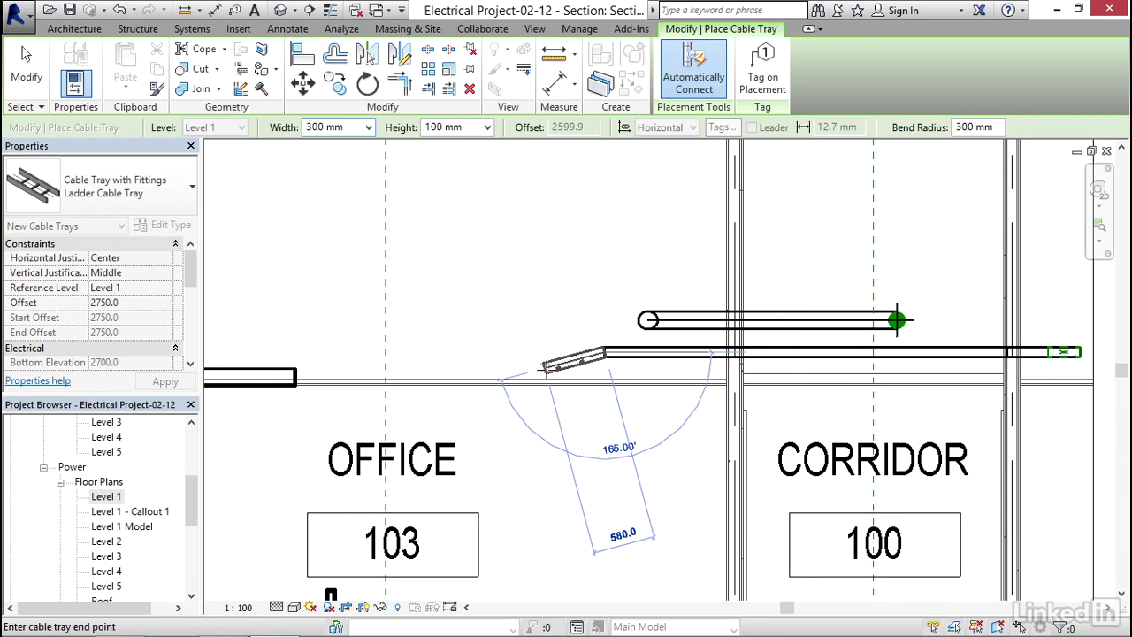
left_click(542, 372)
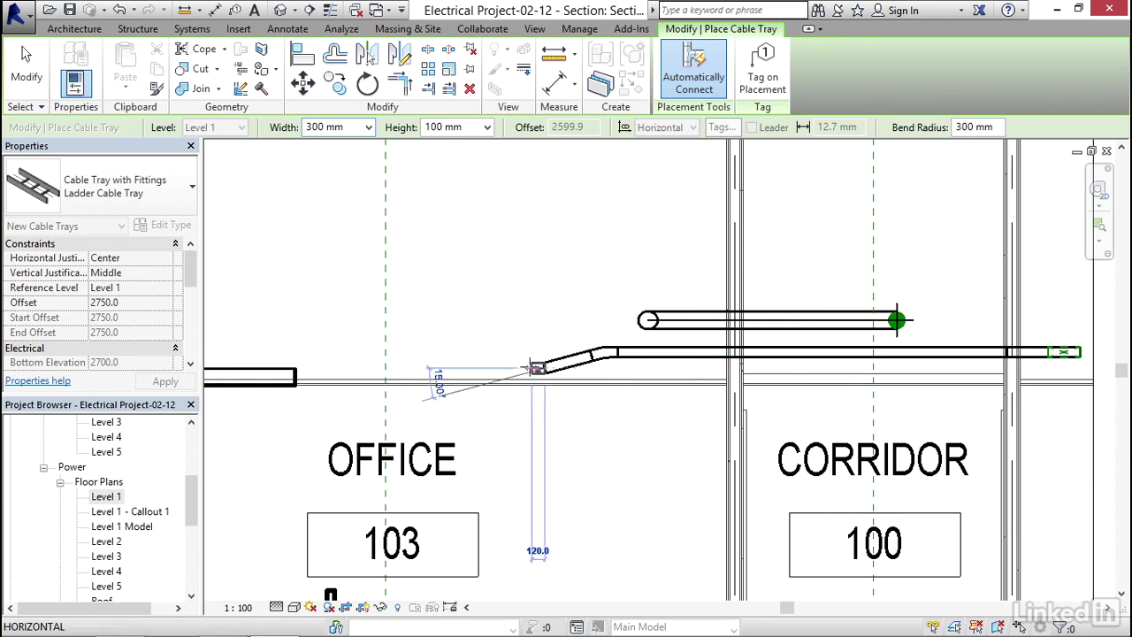
middle_click_drag(409, 372, 621, 372)
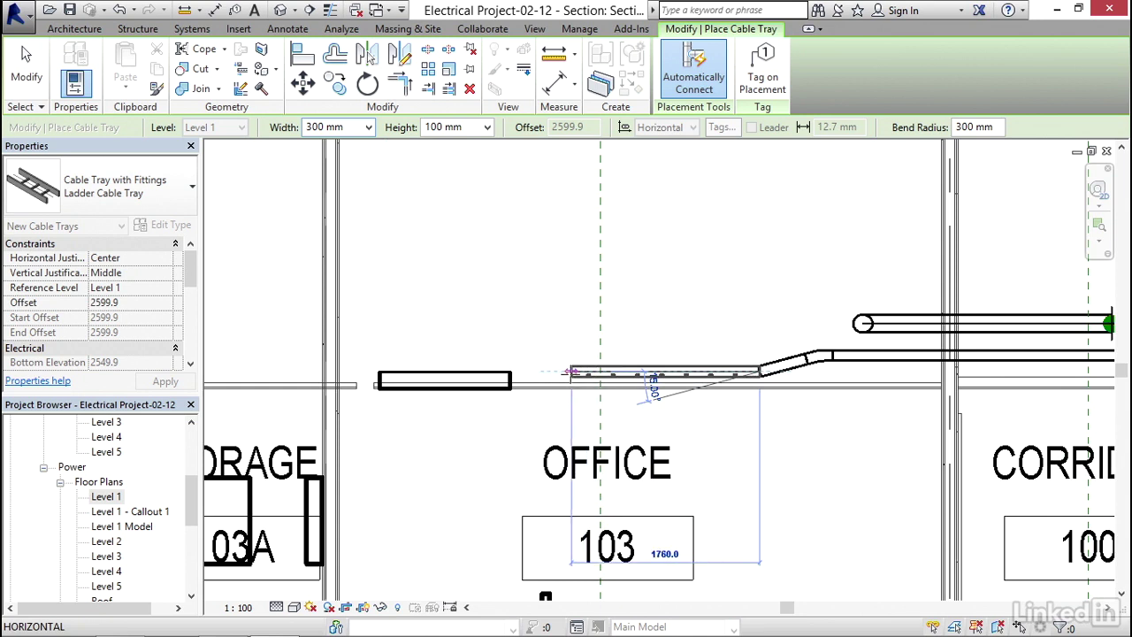
left_click(542, 371)
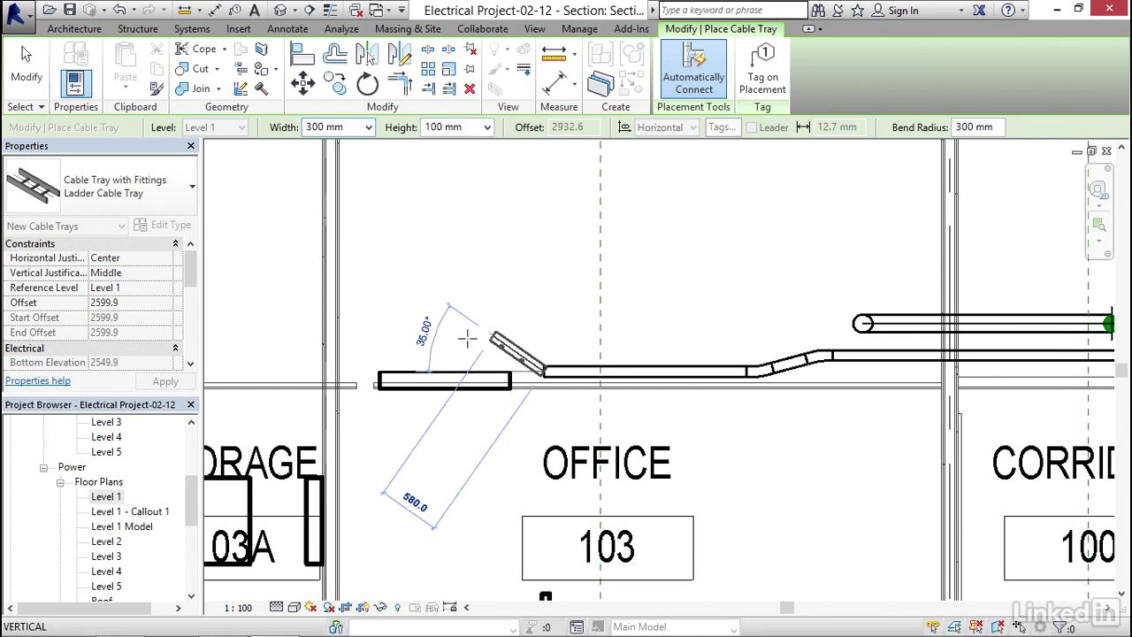
Raise the tray at about 35° over the fixture in the office, extend it horizontally about 900 mm, and end the run
left_click(478, 328)
middle_click_drag(480, 329, 653, 329)
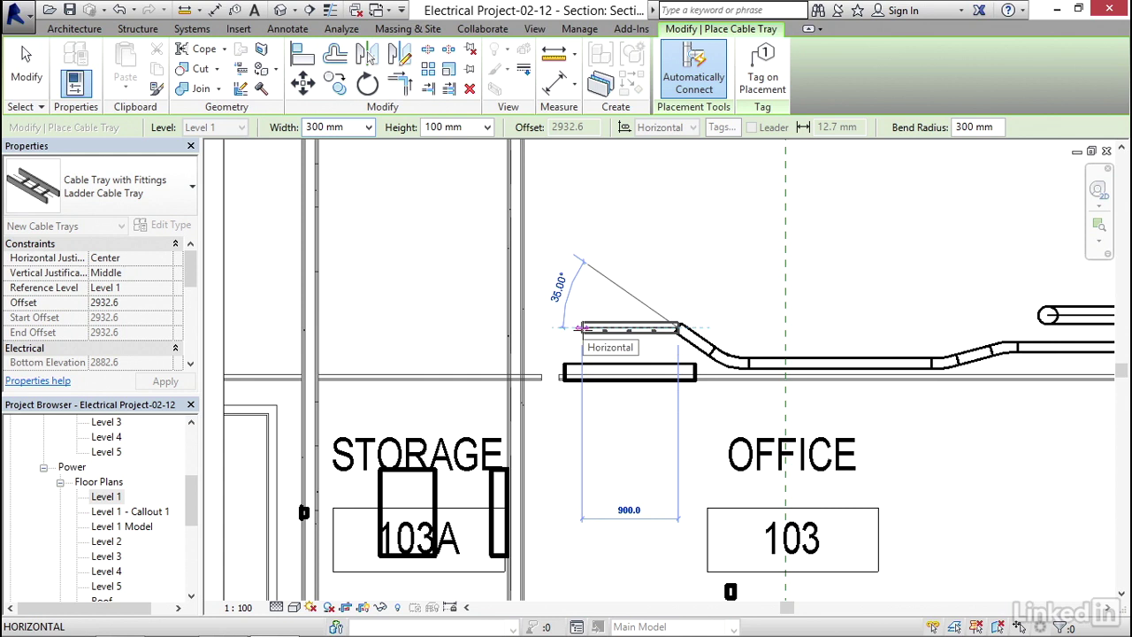
left_click(584, 333)
key("Escape")
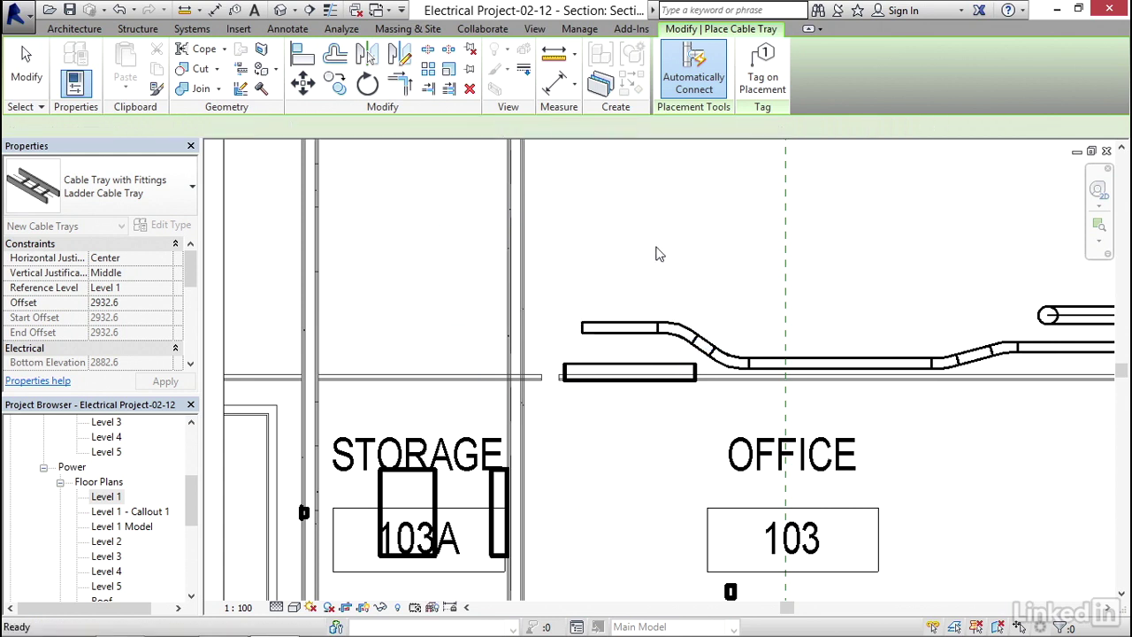
key("Escape")
In the Level 1 floor plan, extend the tray straight past exam 1003 and turn it 90° about 1700 mm into storage 103A
key("ctrl+Tab")
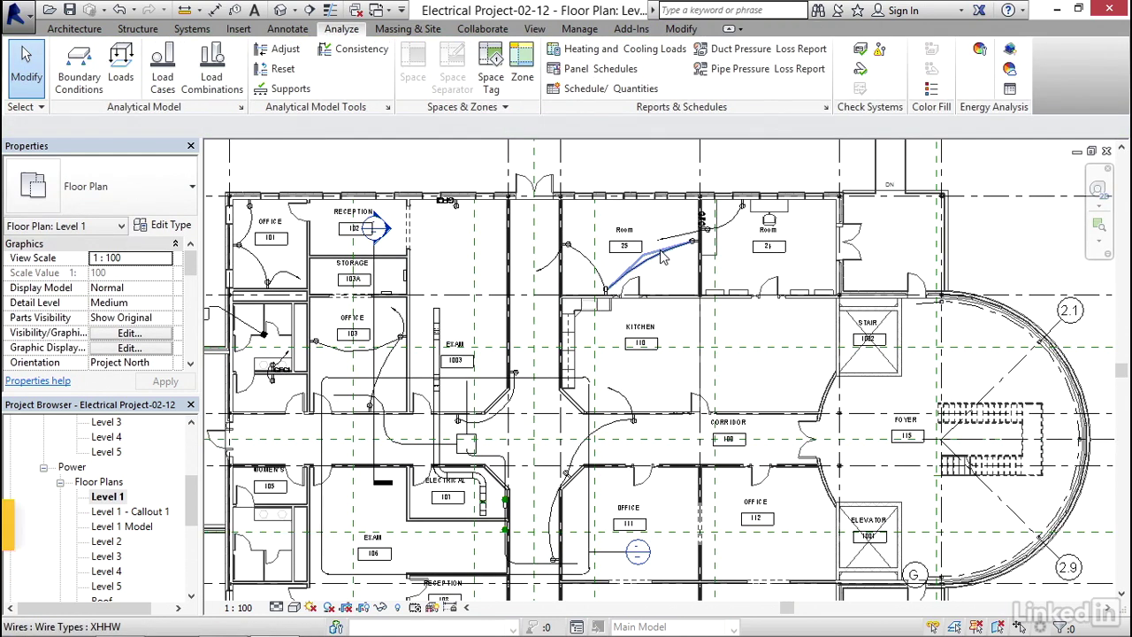
scroll(445, 310, "up", 4)
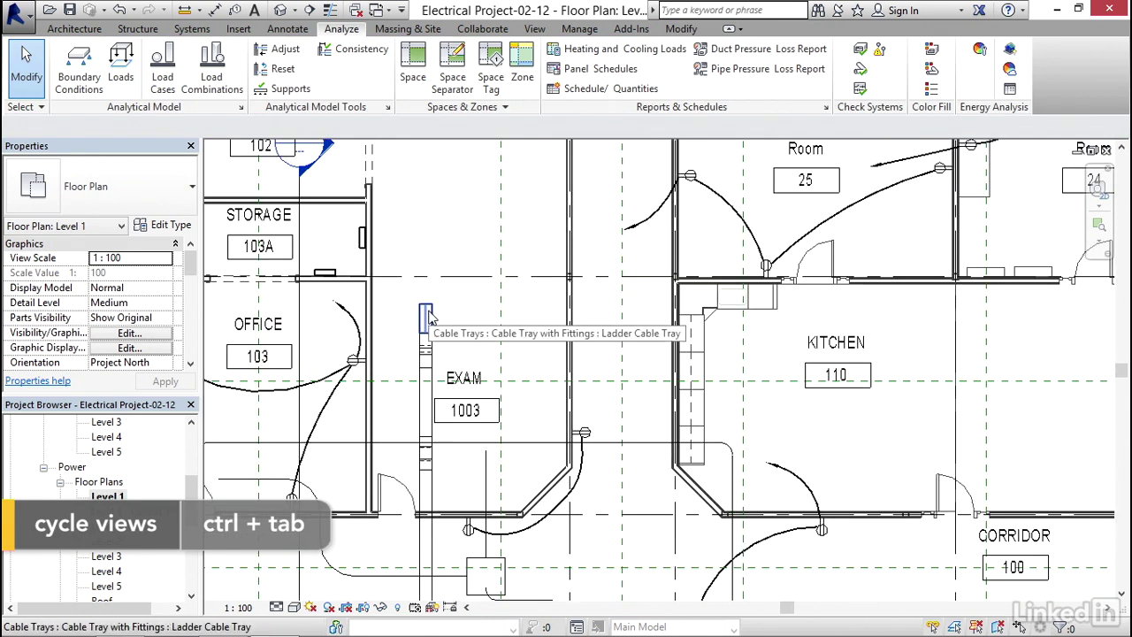
left_click(426, 316)
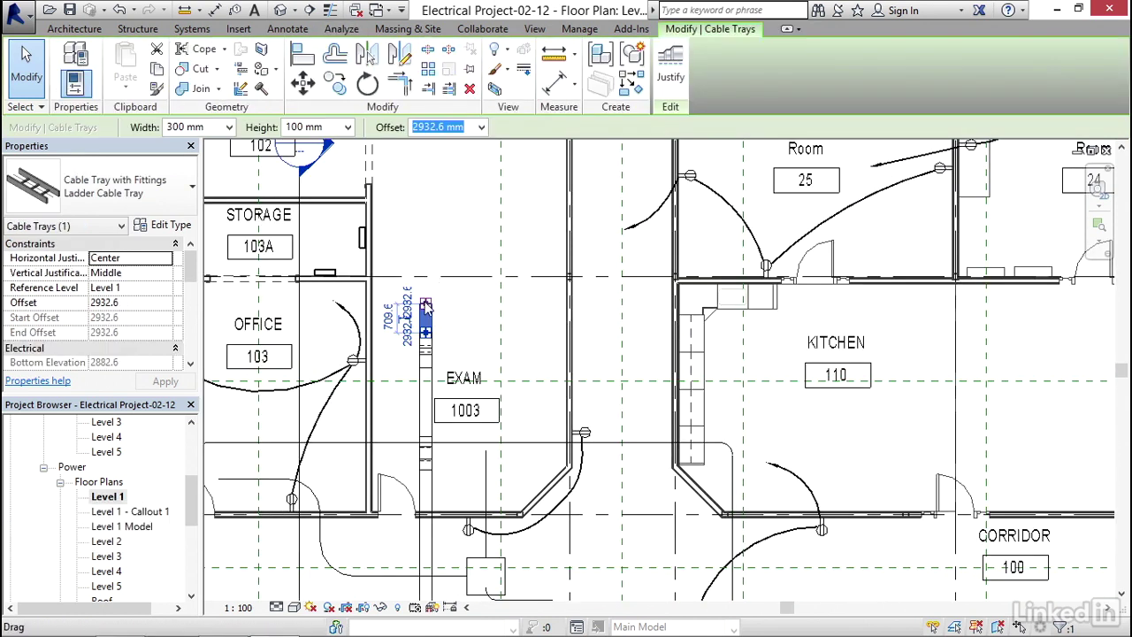
right_click(426, 306)
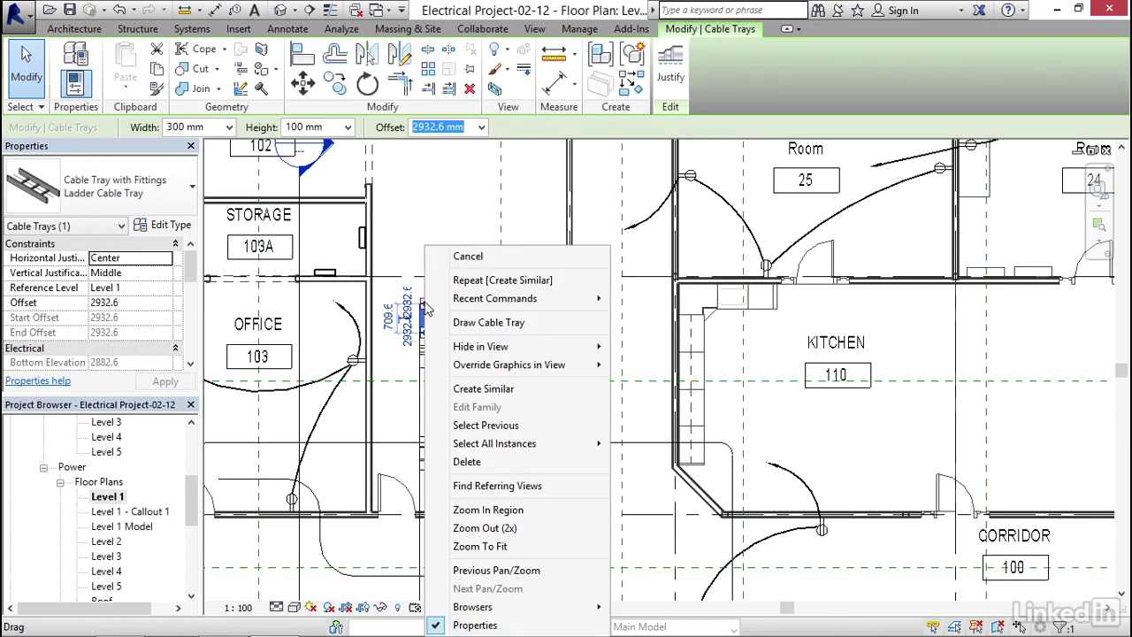
left_click(489, 322)
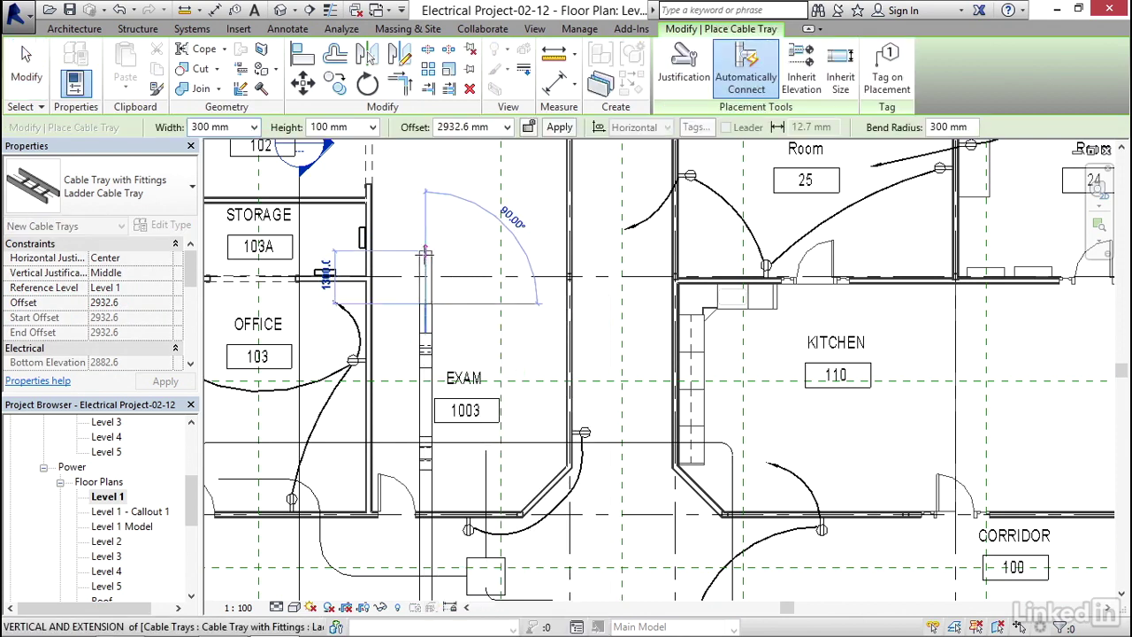
left_click(425, 258)
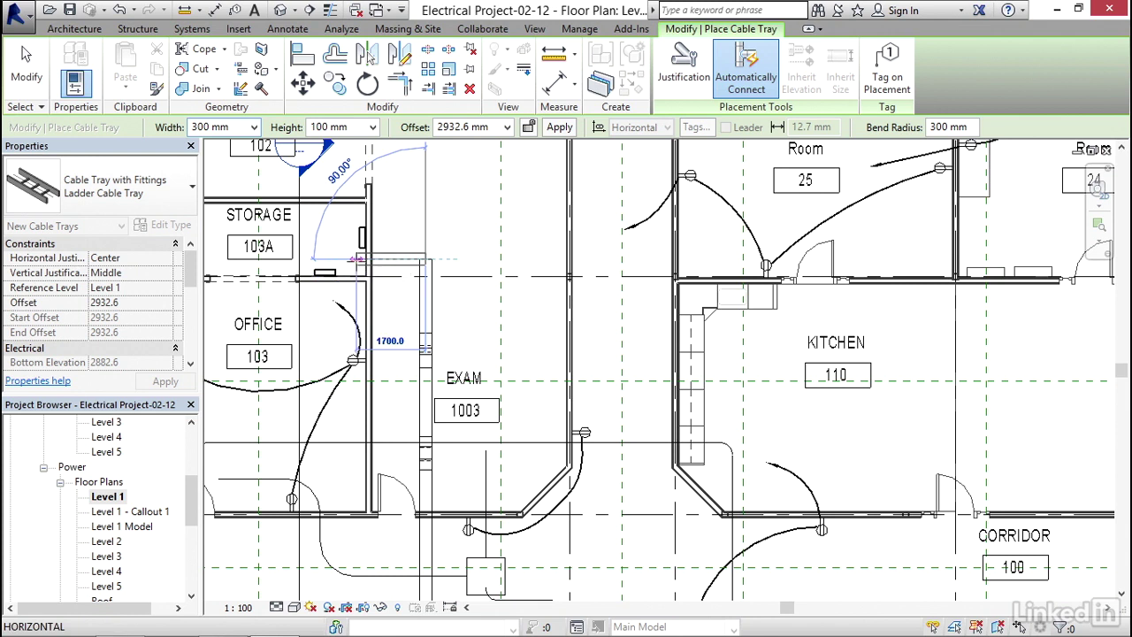
left_click(356, 259)
Drop the tray to a 50 mm offset, add a short straight segment inside storage 103A, and end the run
middle_click_drag(352, 264, 436, 293)
left_click(507, 128)
left_click(445, 248)
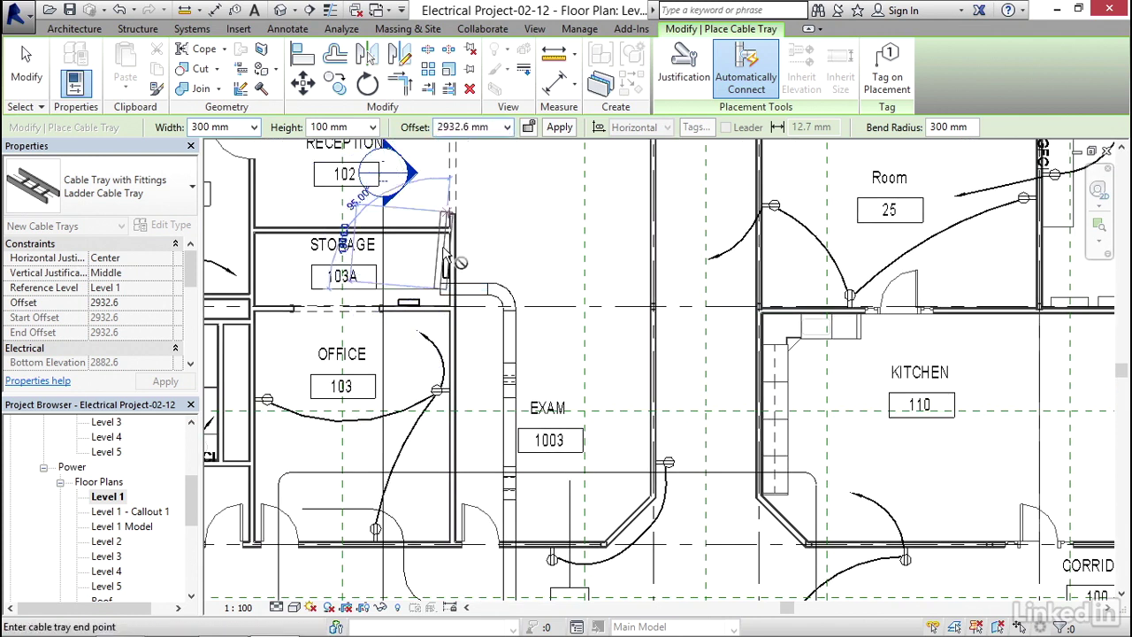
left_click(441, 358)
scroll(422, 291, "up", 4)
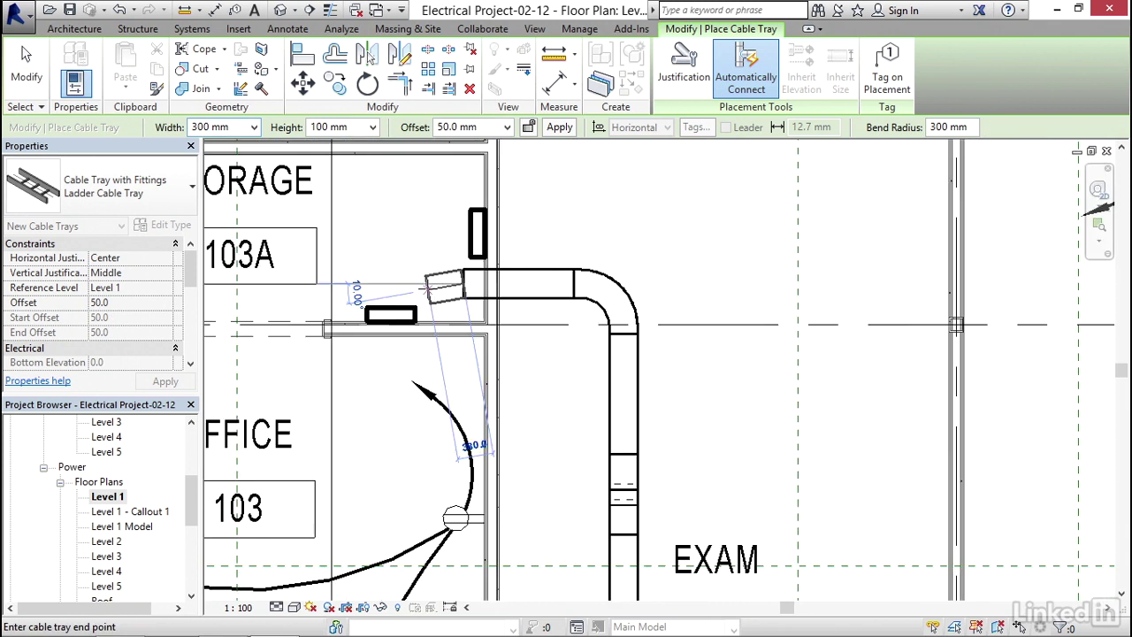
left_click(402, 290)
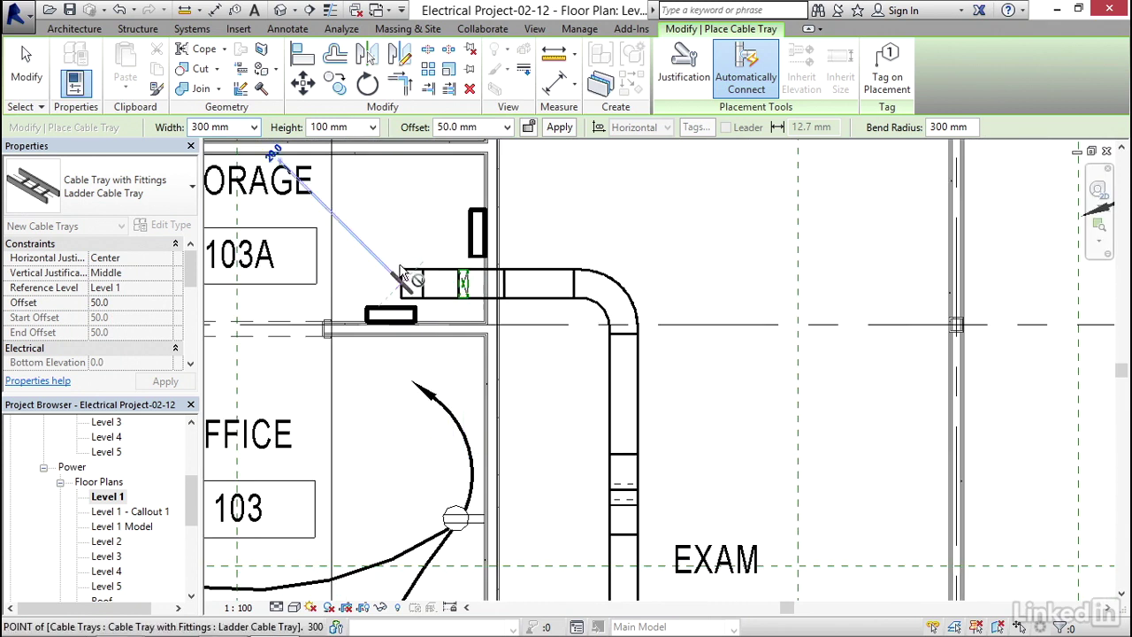
key("Escape")
key("Escape")
Open the default 3D view and examine the complete cable tray run with its bends and vertical drop
scroll(489, 260, "down", 6)
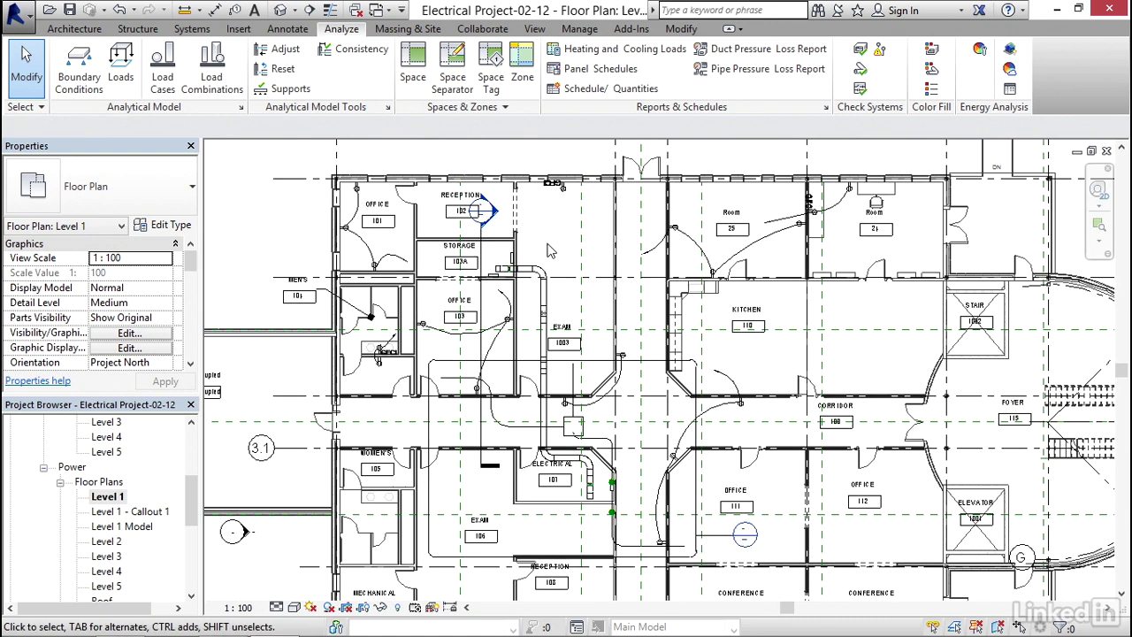
left_click(279, 10)
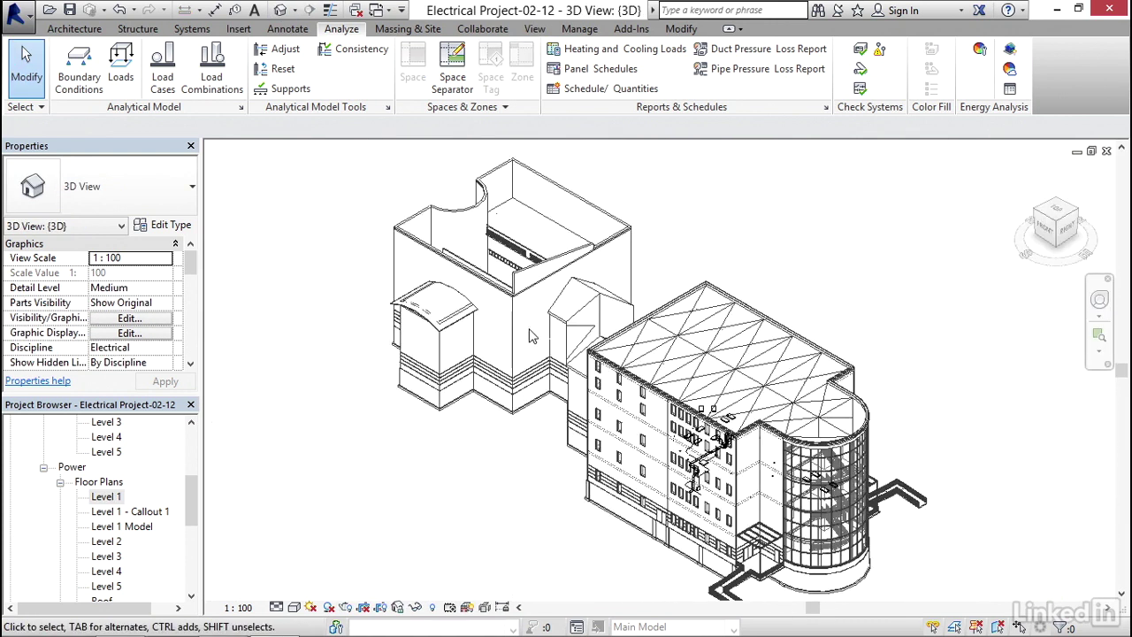
scroll(577, 419, "up", 8)
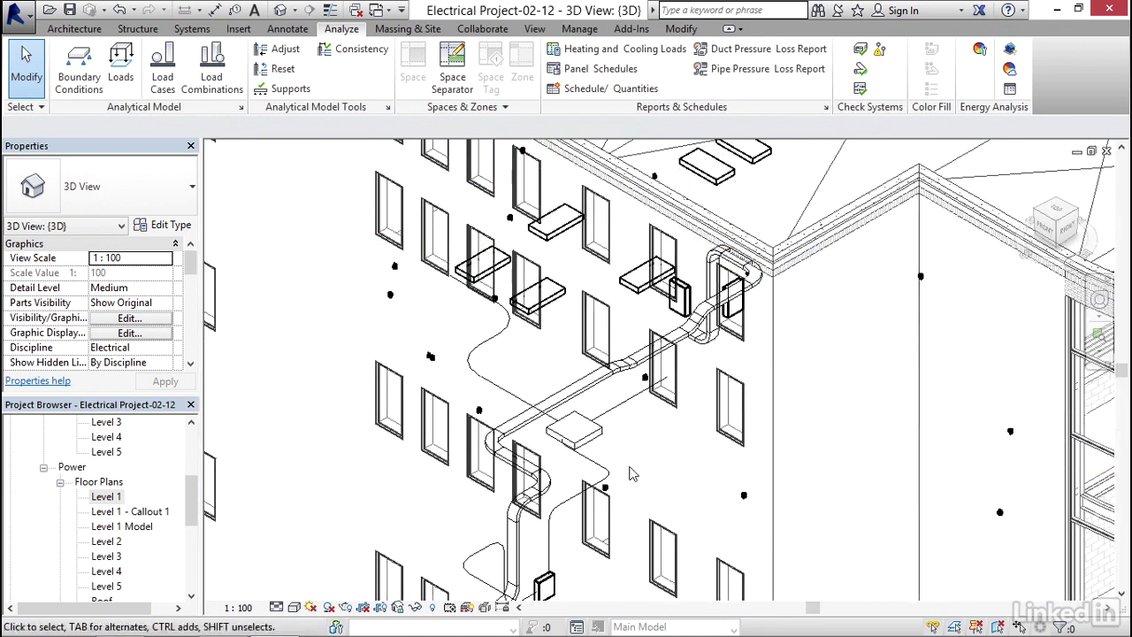
middle_click_drag(665, 453, 593, 372)
scroll(593, 372, "down", 5)
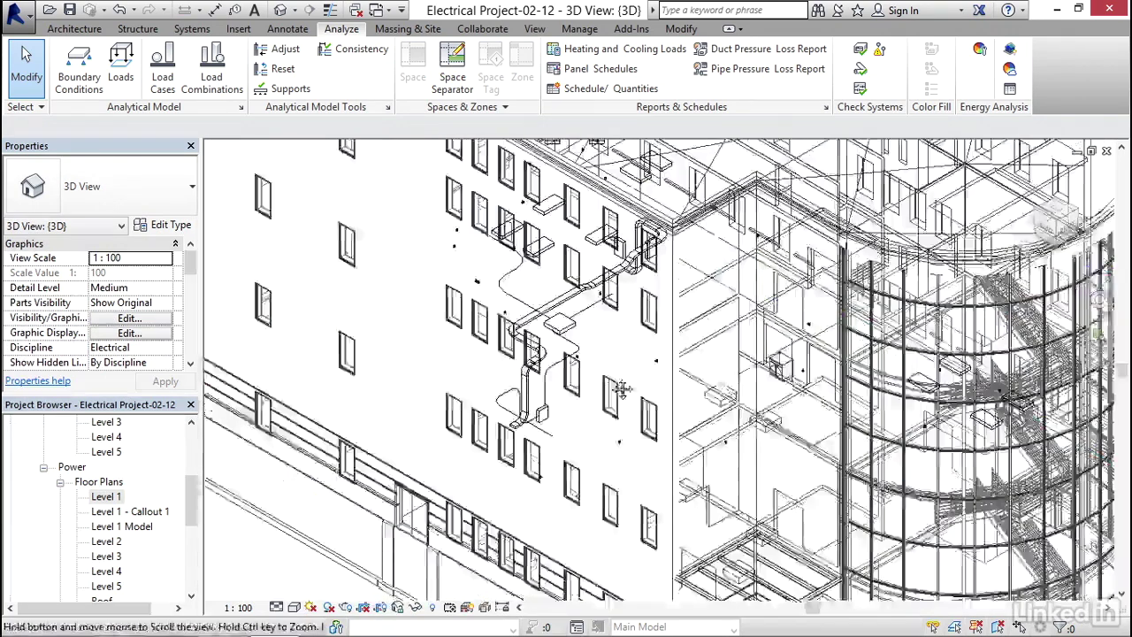
Return to the Level 1 floor plan and toggle the selection of pinned elements
key("ctrl+Tab")
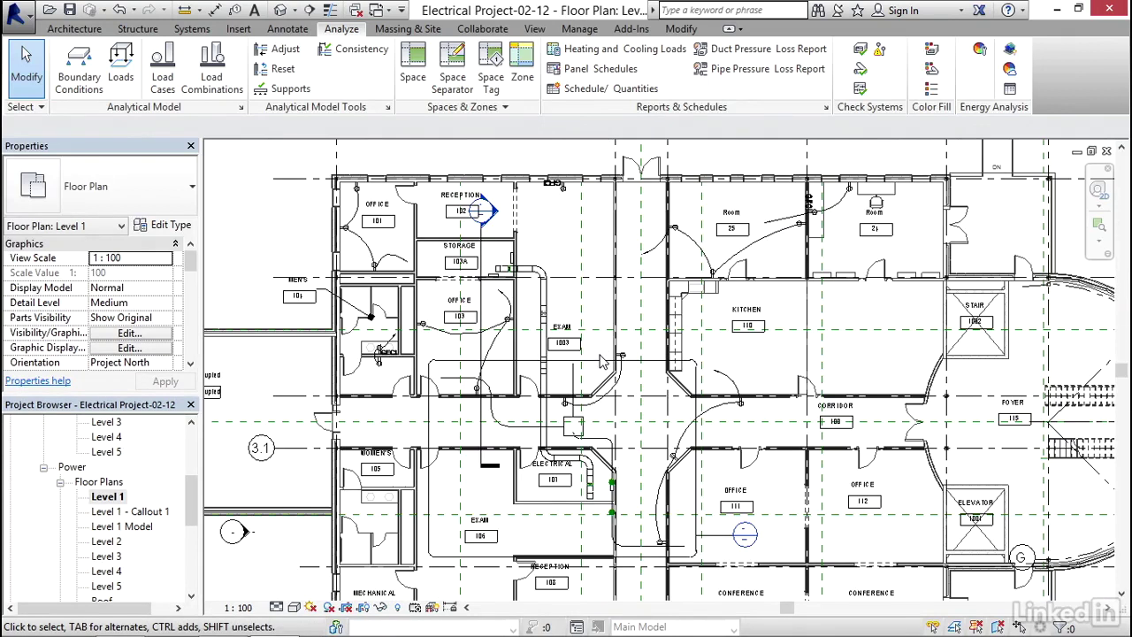
middle_click_drag(652, 428, 625, 366)
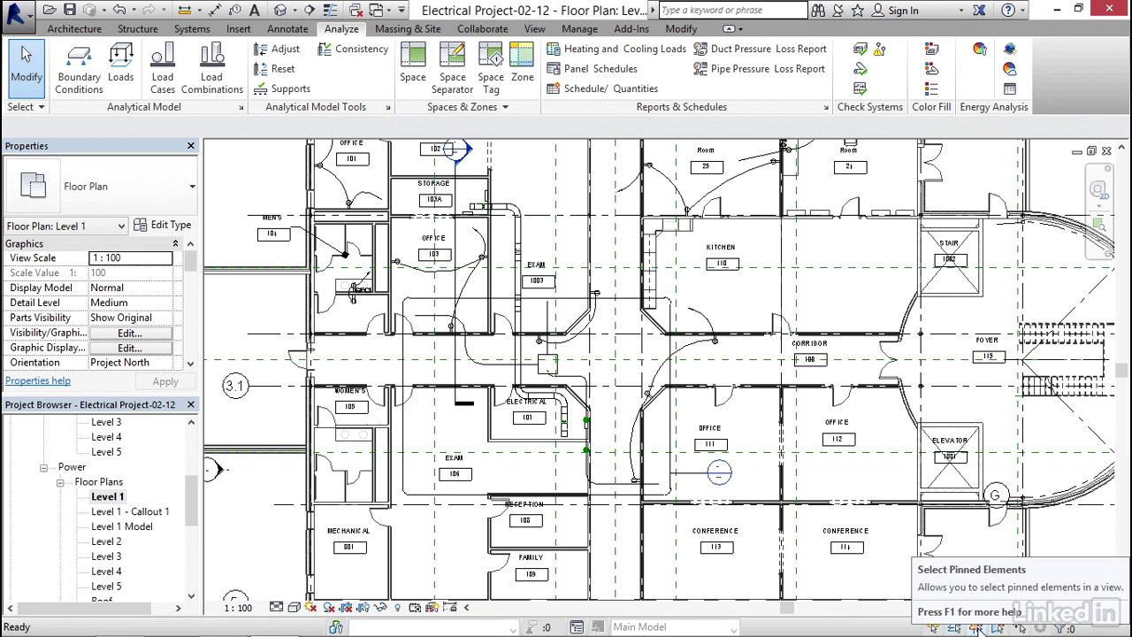
left_click(976, 625)
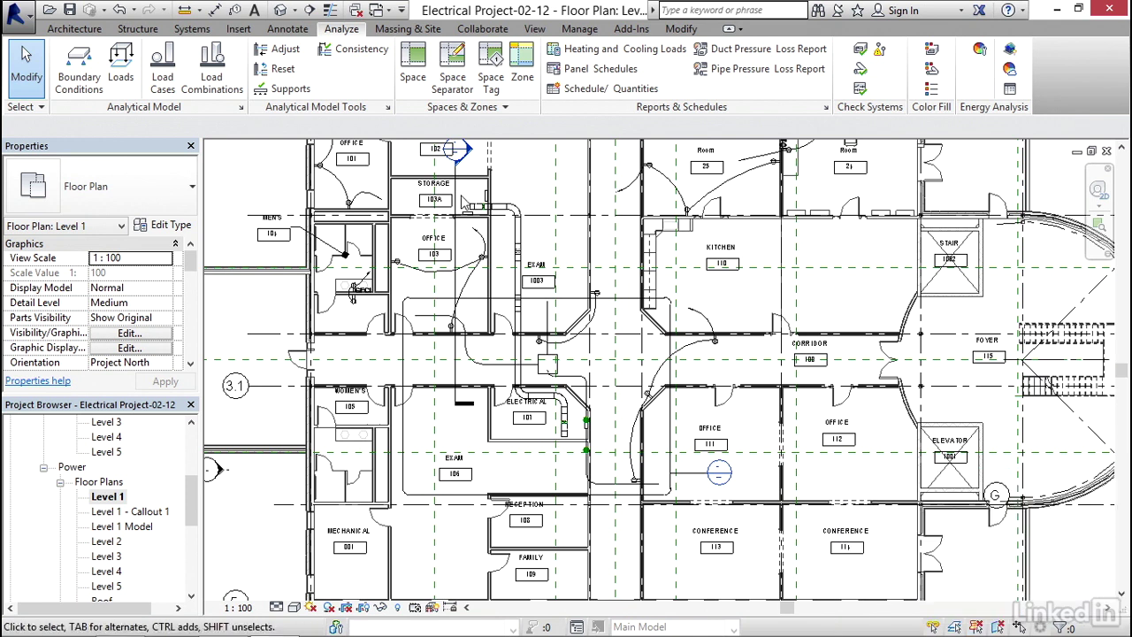
Select the whole tray run from storage 103A to the electrical room and isolate it in 3D with a Selection Box
scroll(461, 201, "up", 5)
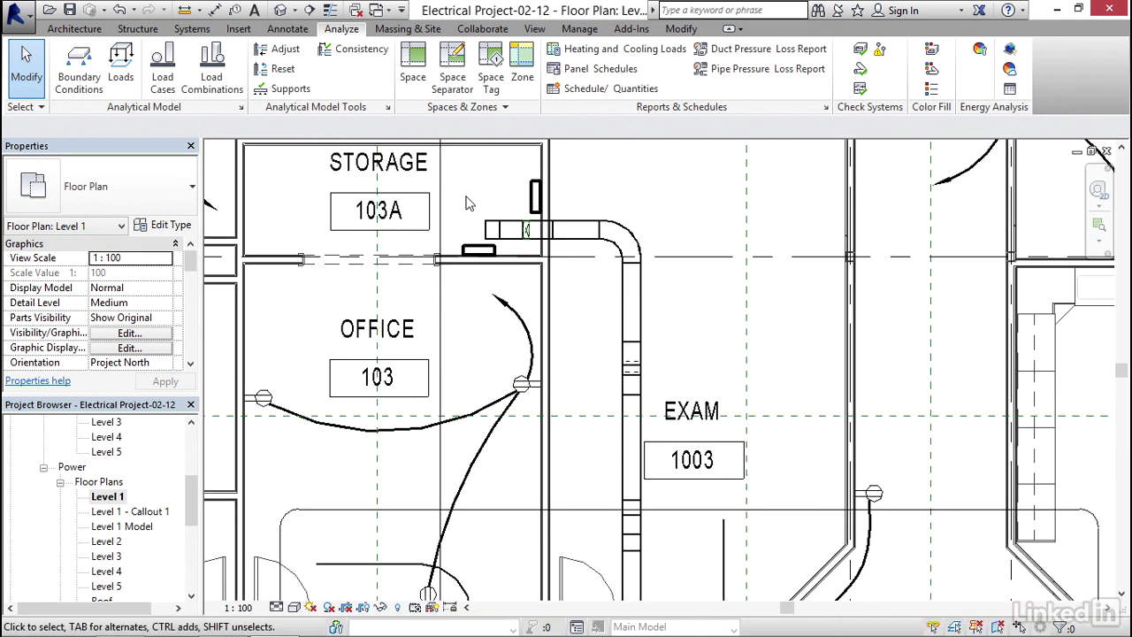
left_click_drag(466, 196, 489, 221)
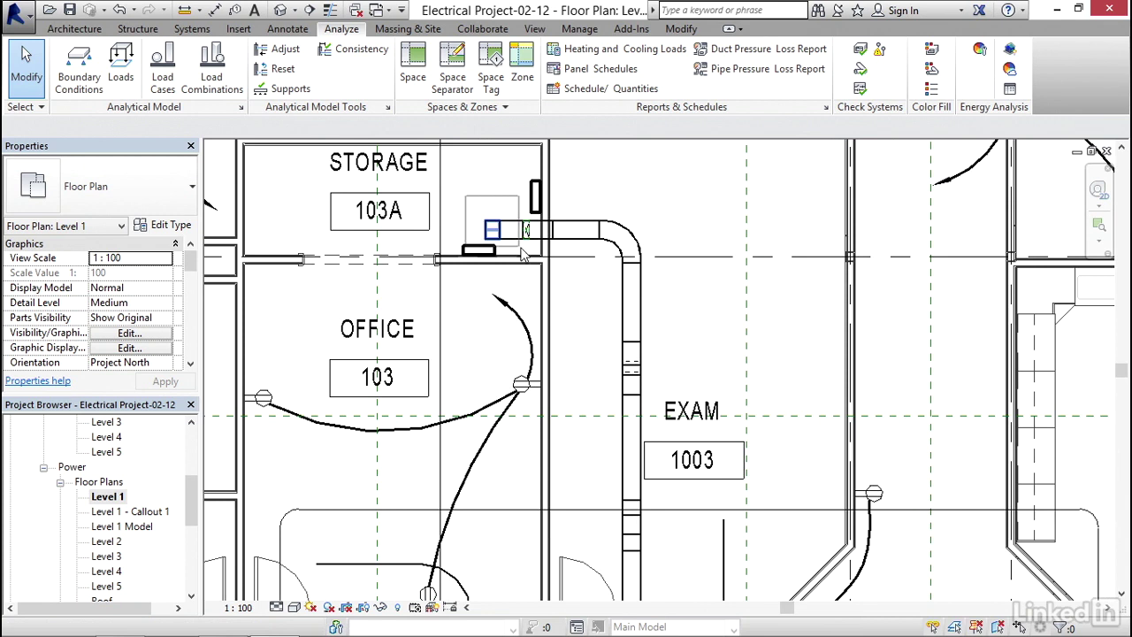
left_click_drag(568, 292, 584, 307)
scroll(652, 395, "down", 5)
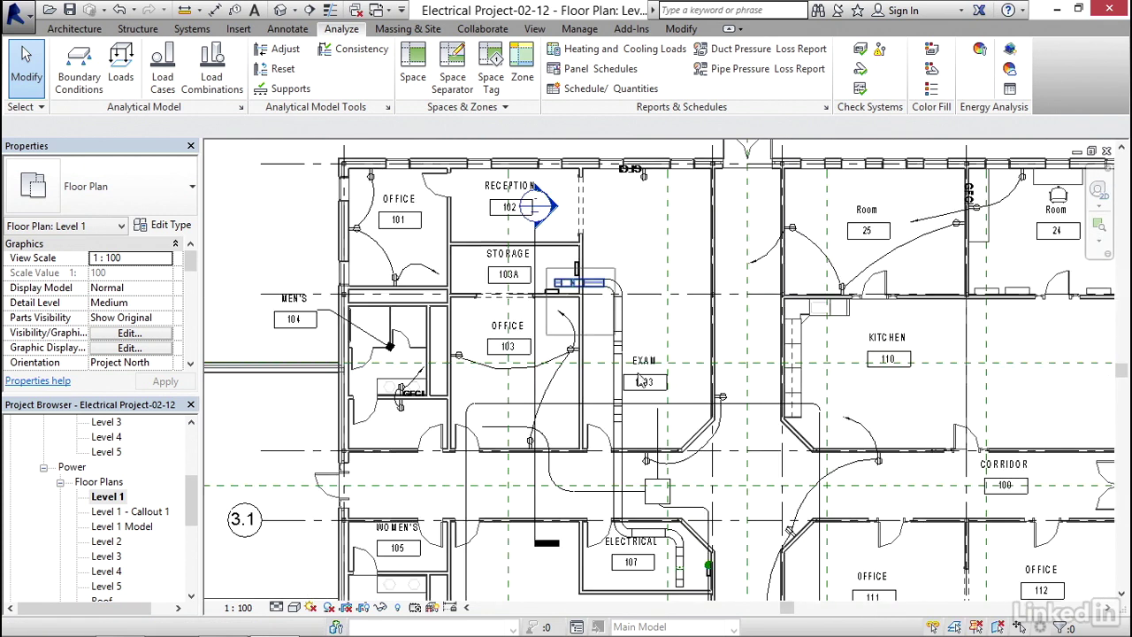
left_click_drag(651, 395, 708, 516)
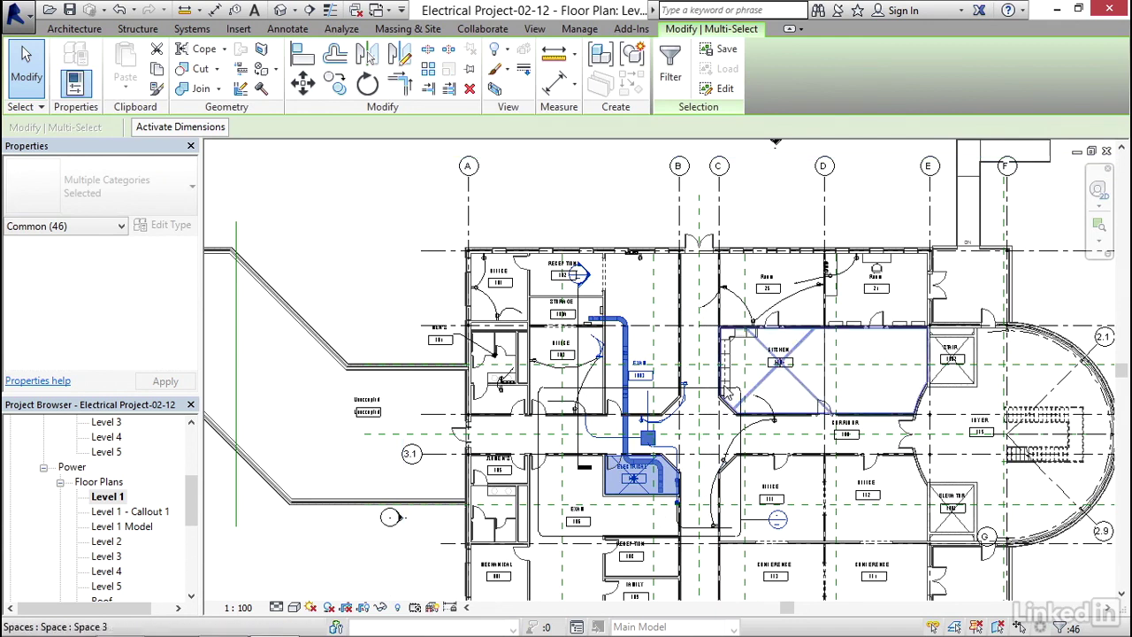
left_click(495, 89)
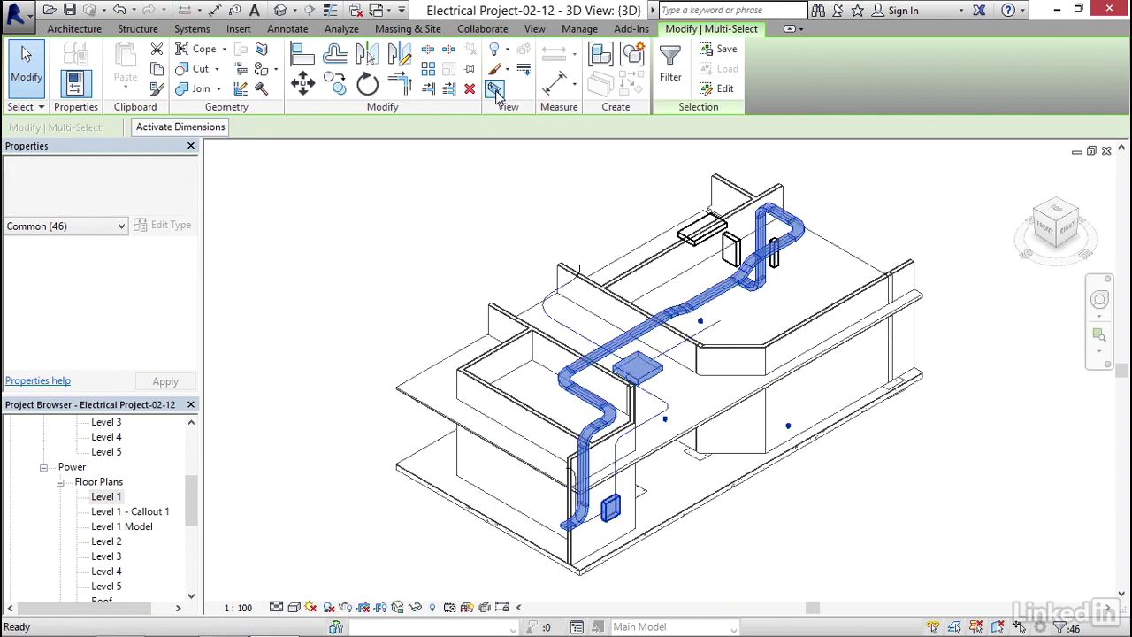
Clear the selection and set the 3D view to Fine detail level with the Realistic visual style
key("Escape")
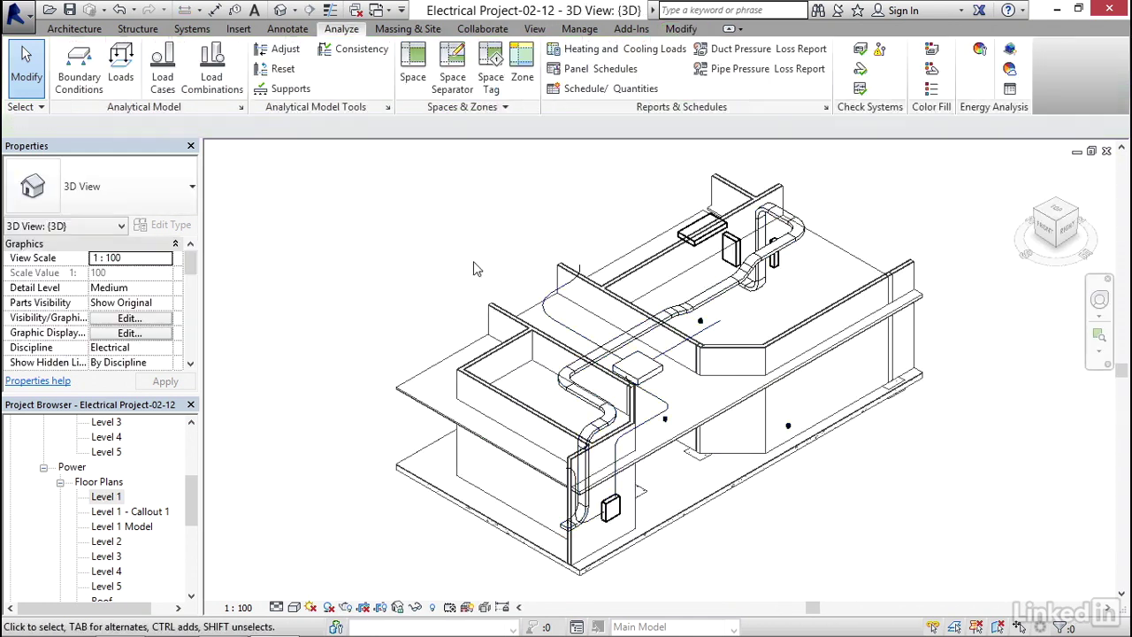
middle_click_drag(446, 320, 693, 334, "shift")
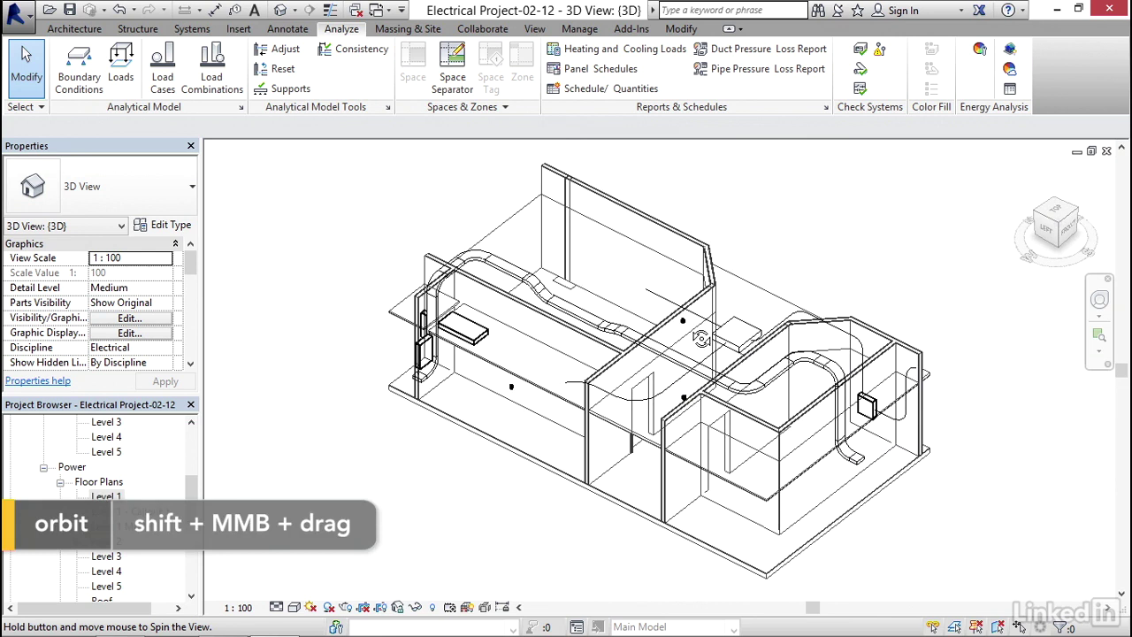
left_click(276, 607)
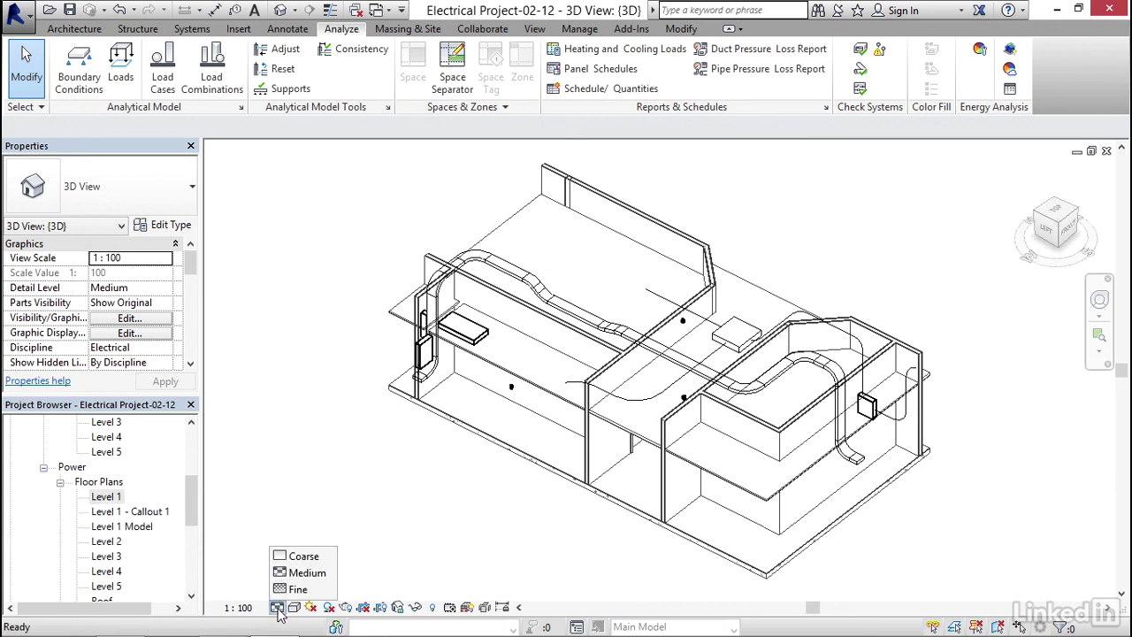
left_click(277, 589)
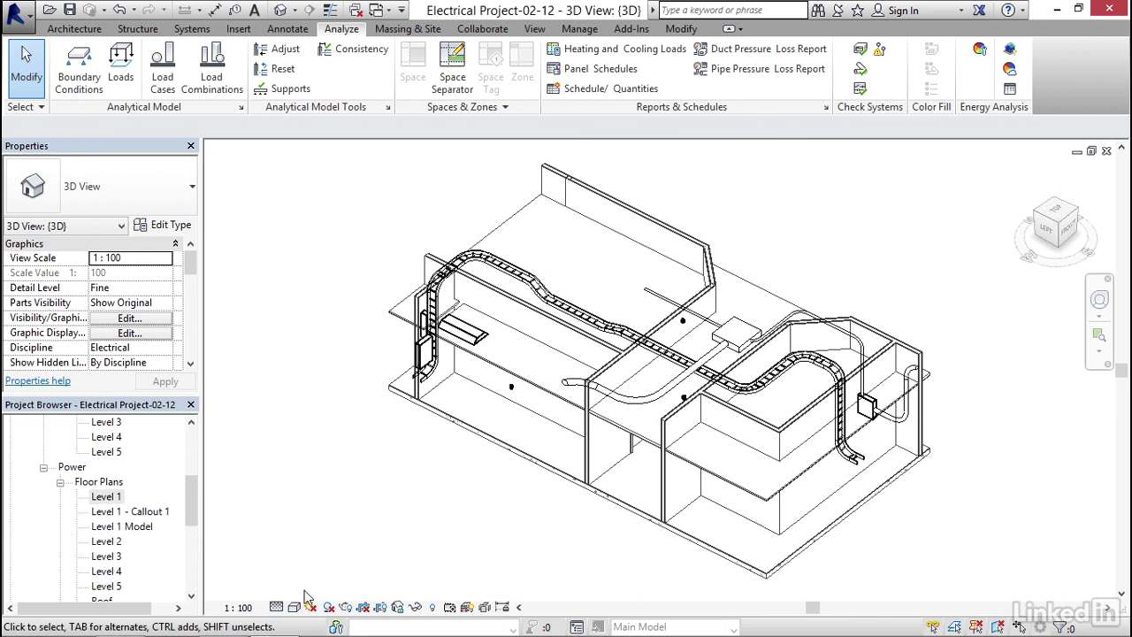
left_click(295, 607)
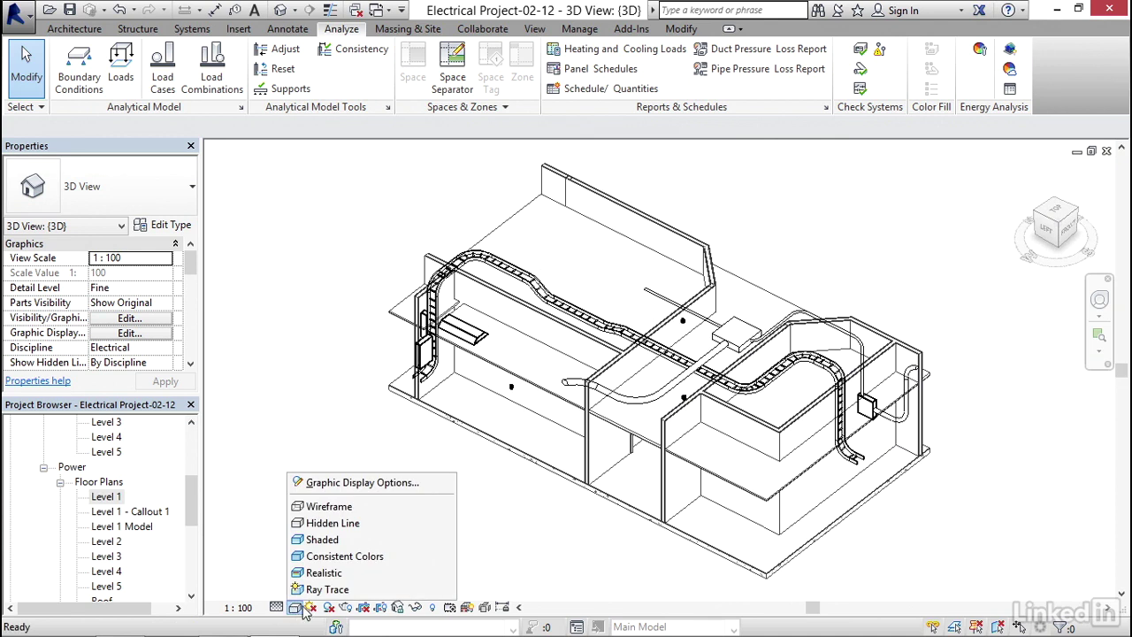
left_click(331, 575)
Examine the ladder cable tray in 3D from its vertical drops to its bends, including the nearby conduits and panels
mouse_move(370, 479)
middle_mouse_down("shift")
mouse_move(440, 397)
mouse_move(517, 442)
mouse_move(565, 492)
middle_mouse_up("shift")
scroll(516, 497, "up", 3)
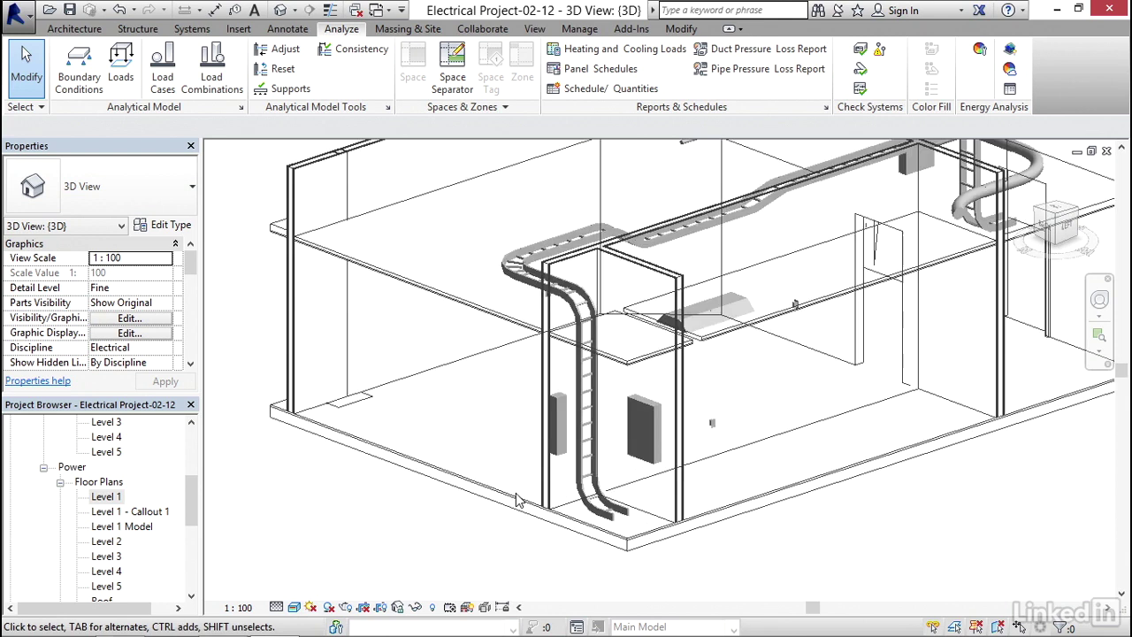
scroll(665, 270, "down", 2)
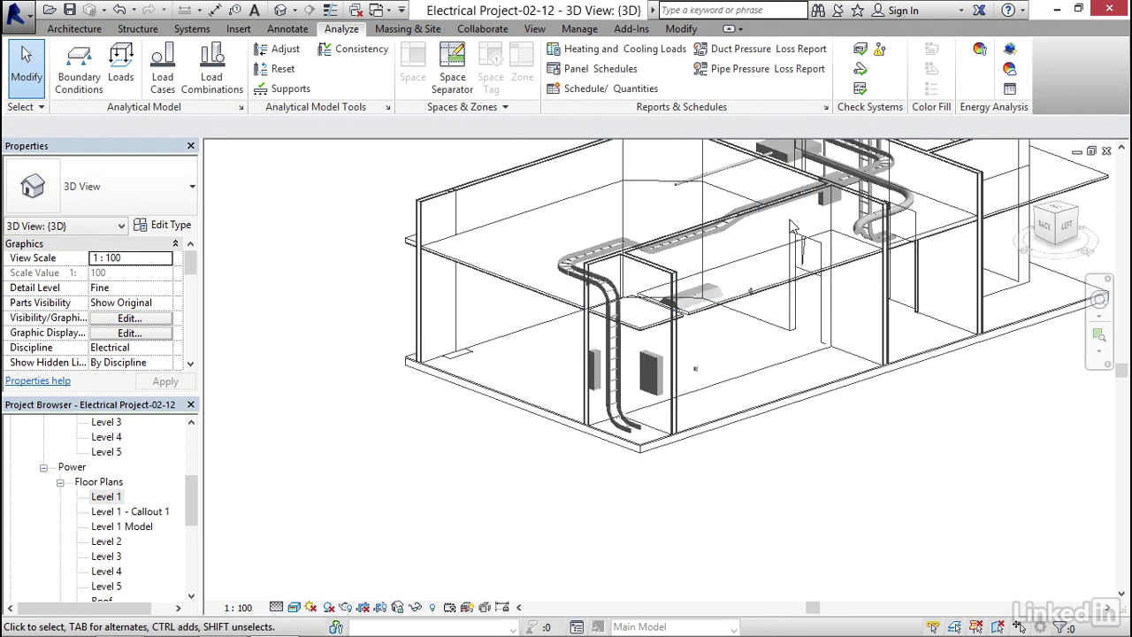
middle_click_drag(792, 227, 380, 543)
scroll(380, 466, "up", 2)
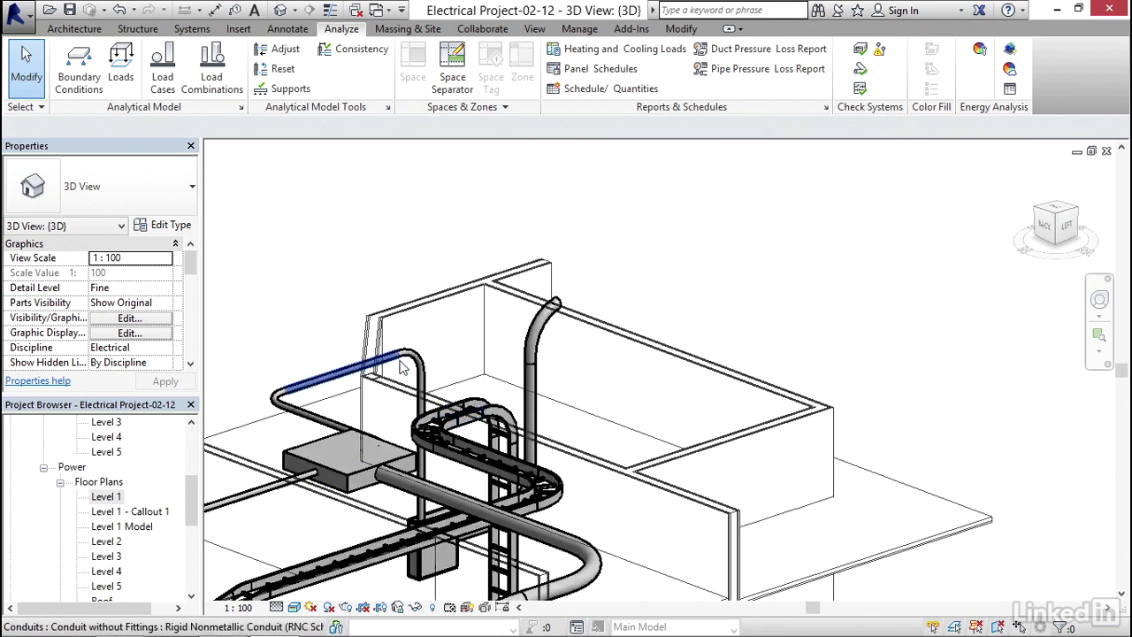
scroll(459, 403, "down", 5)
middle_click_drag(484, 388, 398, 521, "shift")
scroll(444, 490, "up", 3)
middle_click_drag(296, 513, 540, 388)
scroll(451, 492, "down", 3)
scroll(497, 500, "up", 3)
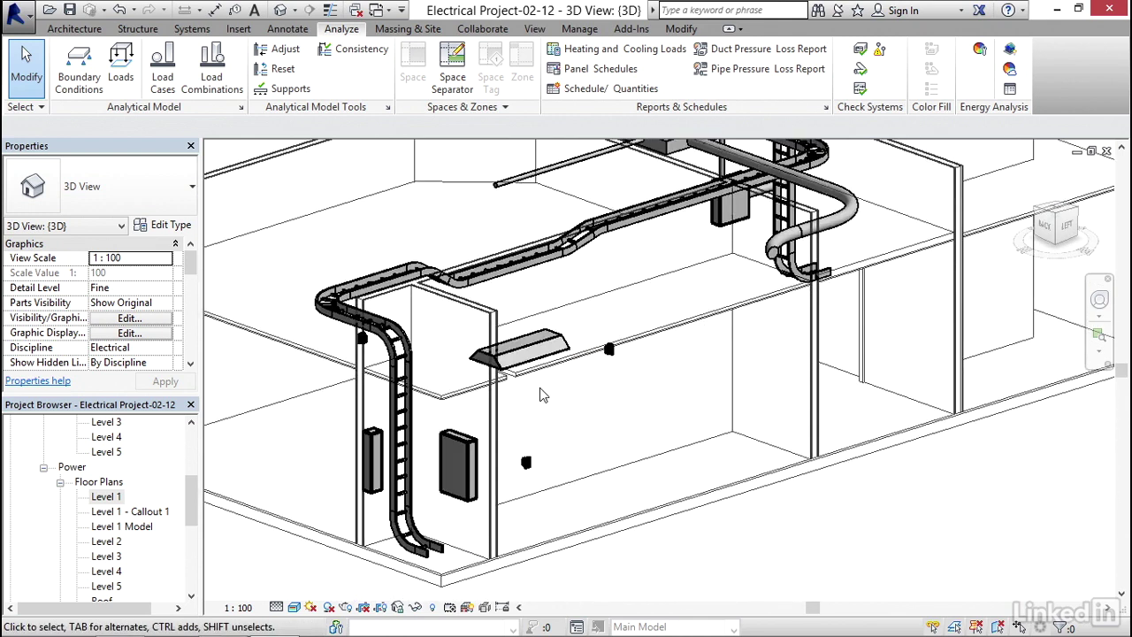